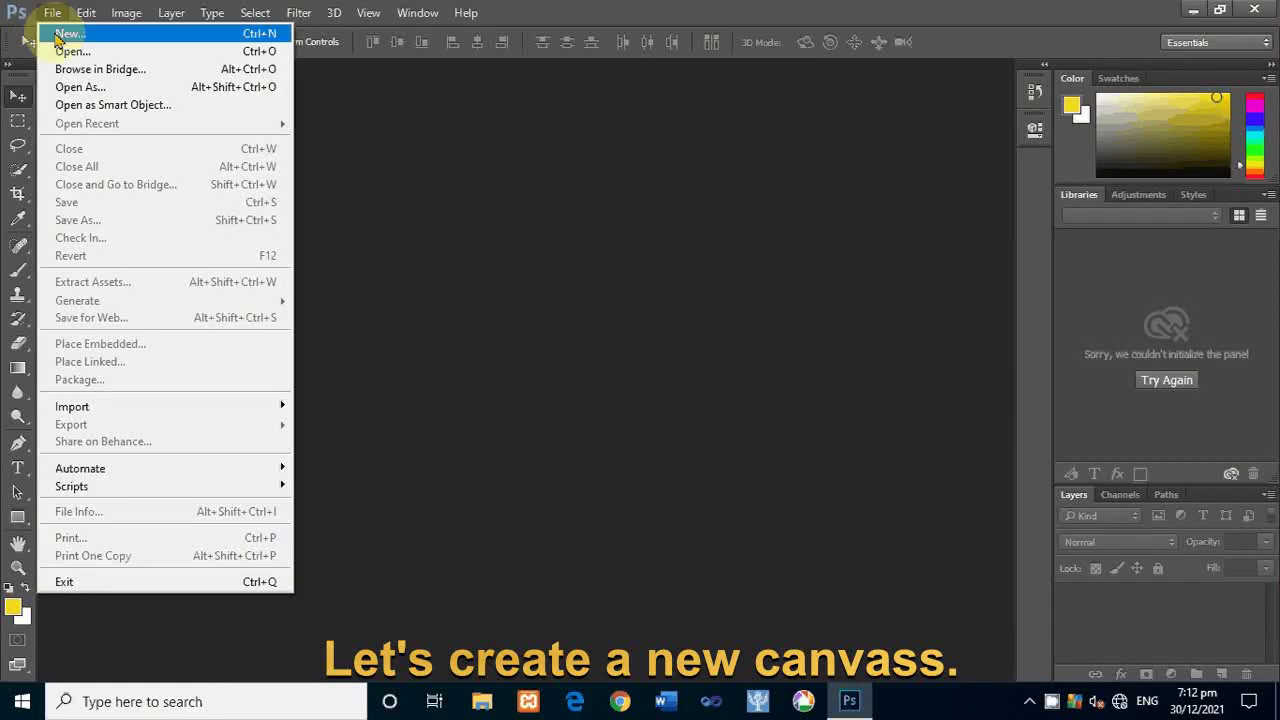
- Create a new 16 × 12 cm document with a white background
click(60, 33)
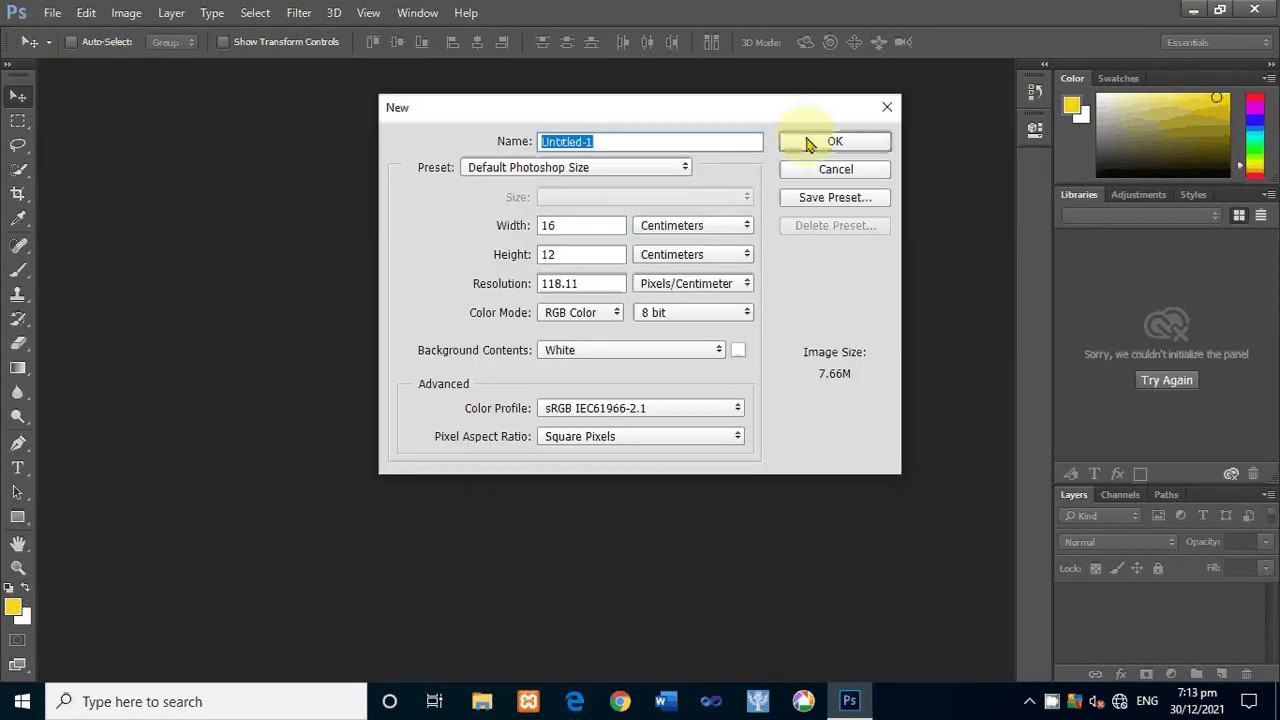
click(810, 143)
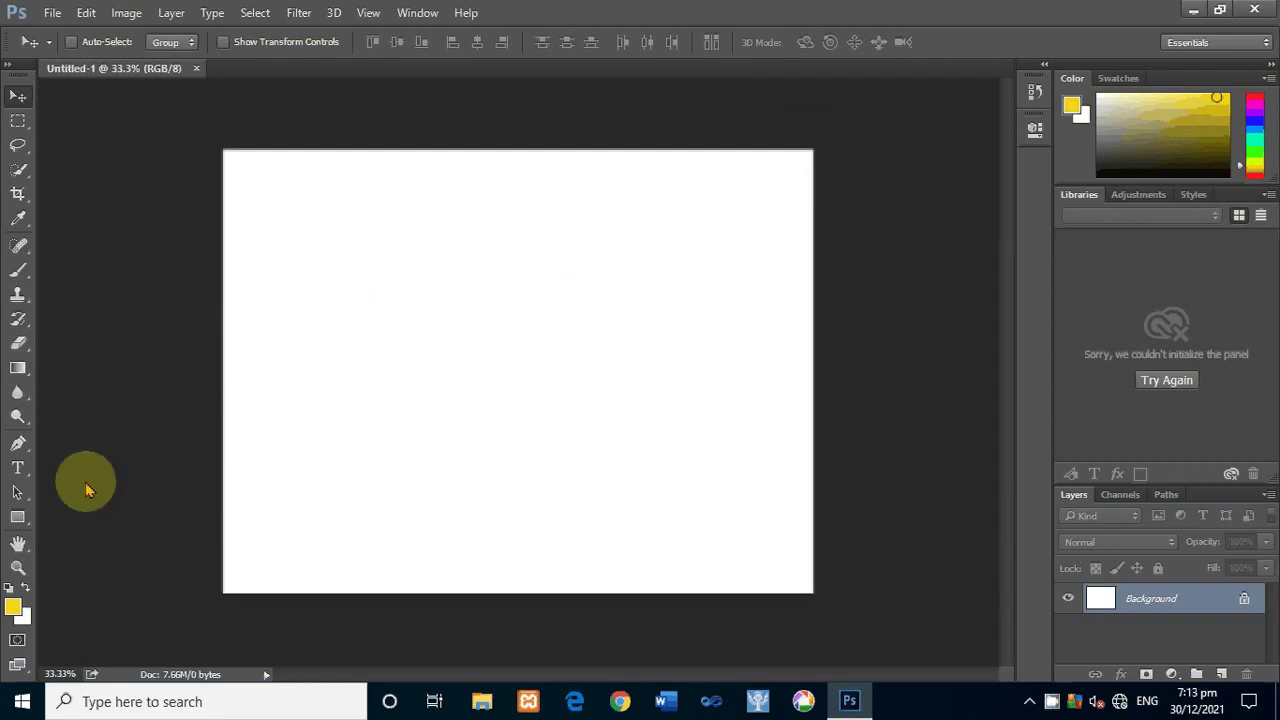
- Type '3D TEXT' with the Horizontal Type Tool and move it to the canvas centre
click(19, 468)
right_click(20, 468)
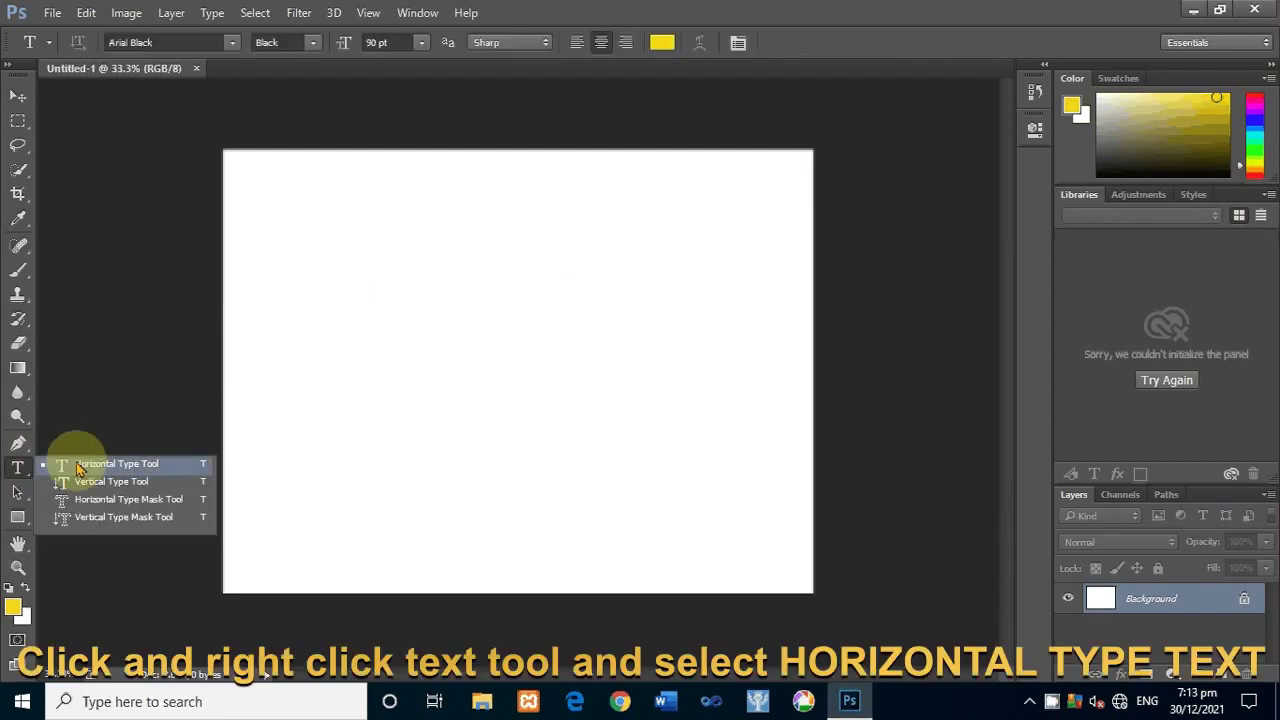
click(80, 468)
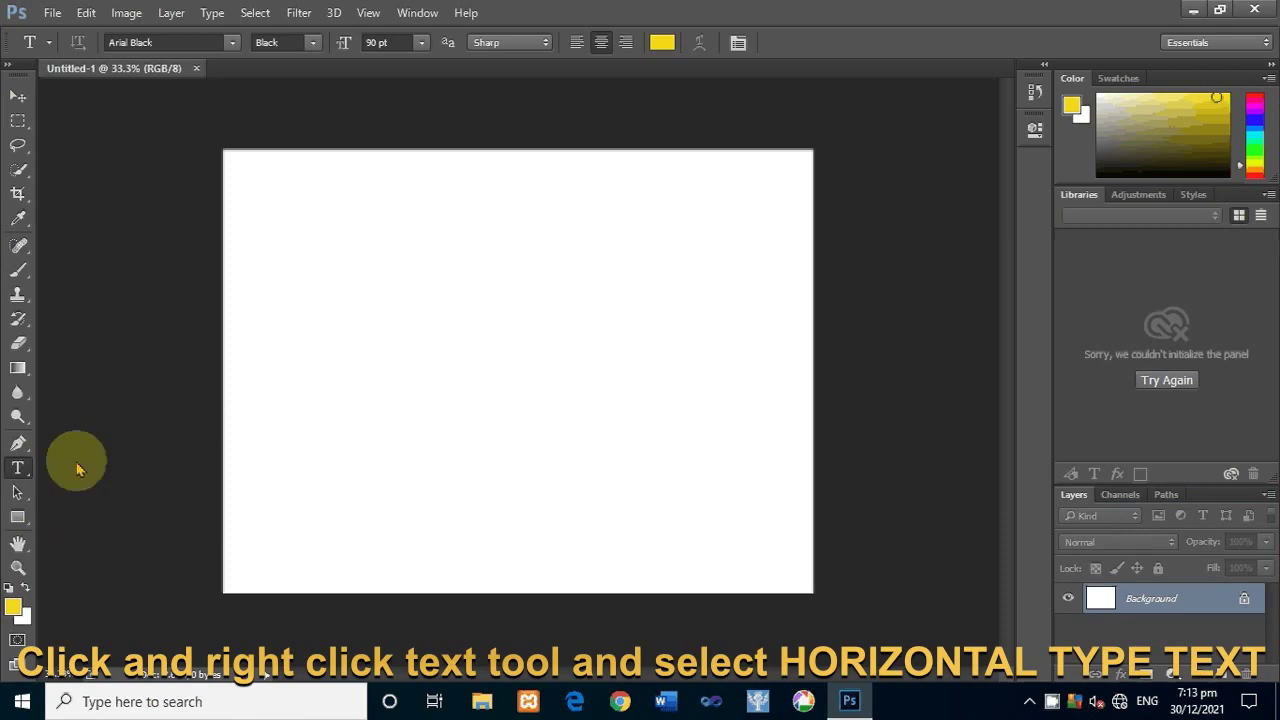
click(380, 280)
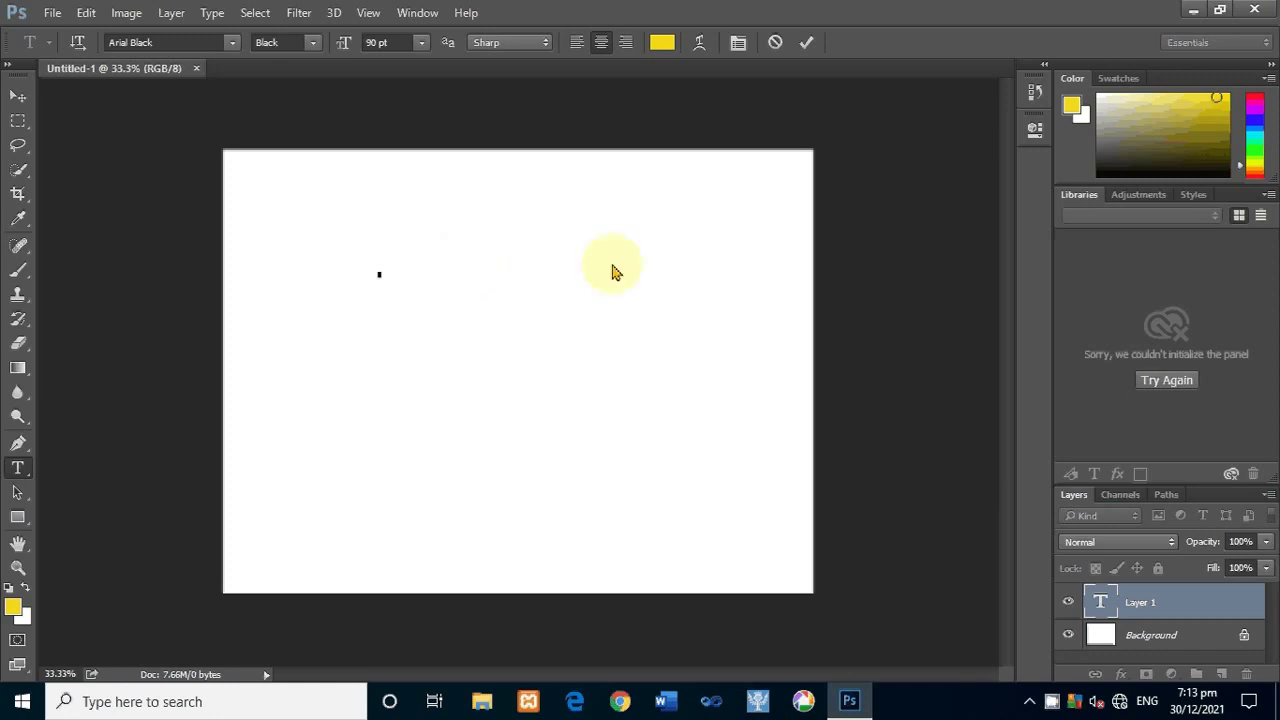
text(3D )
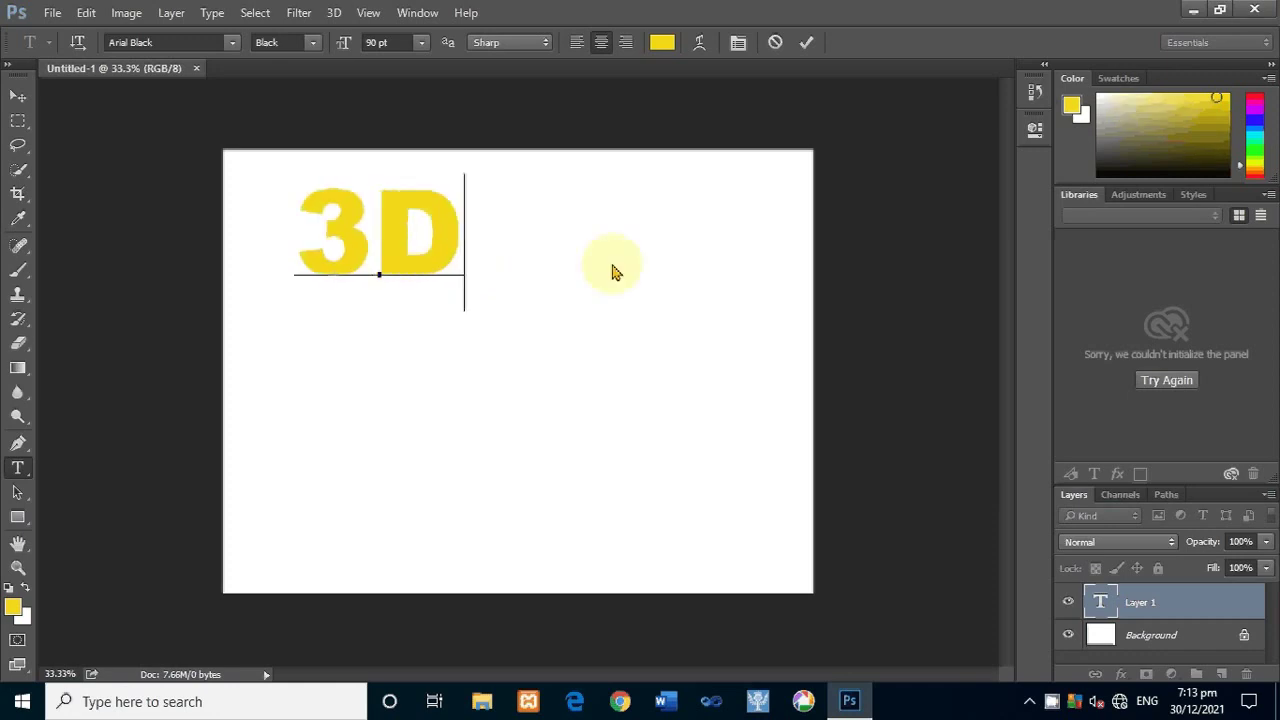
text(TE)
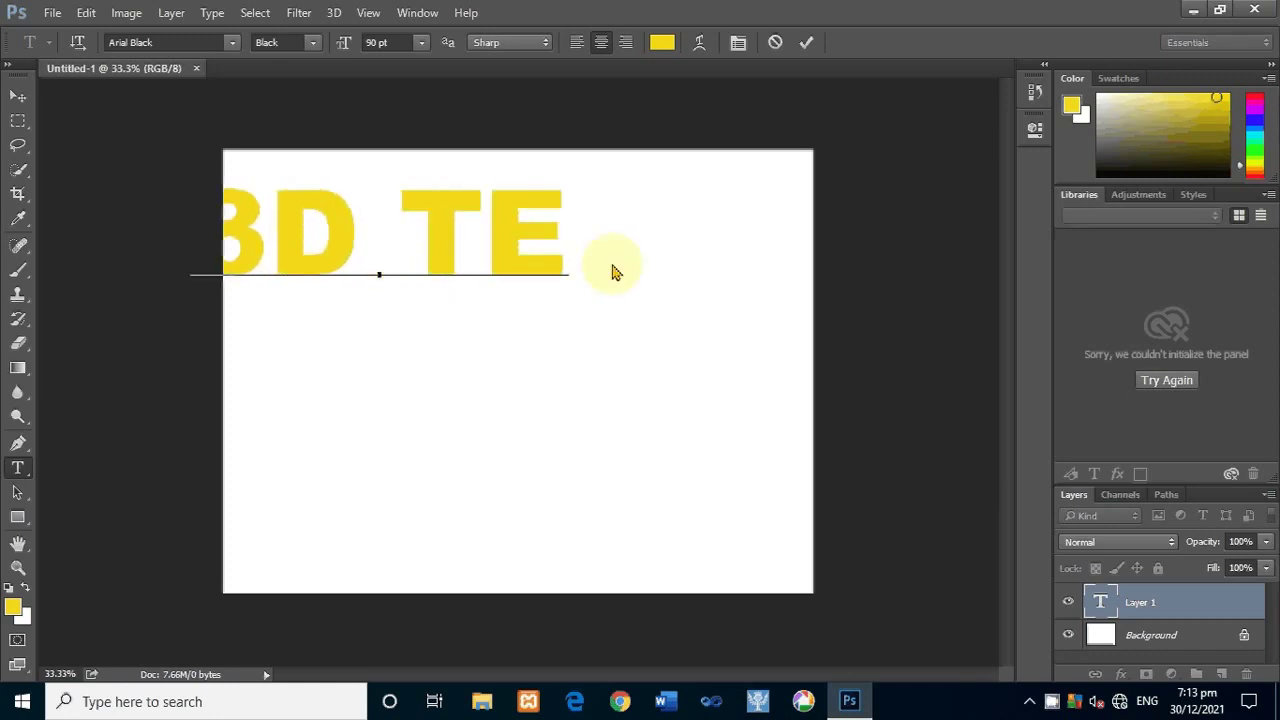
text(XT)
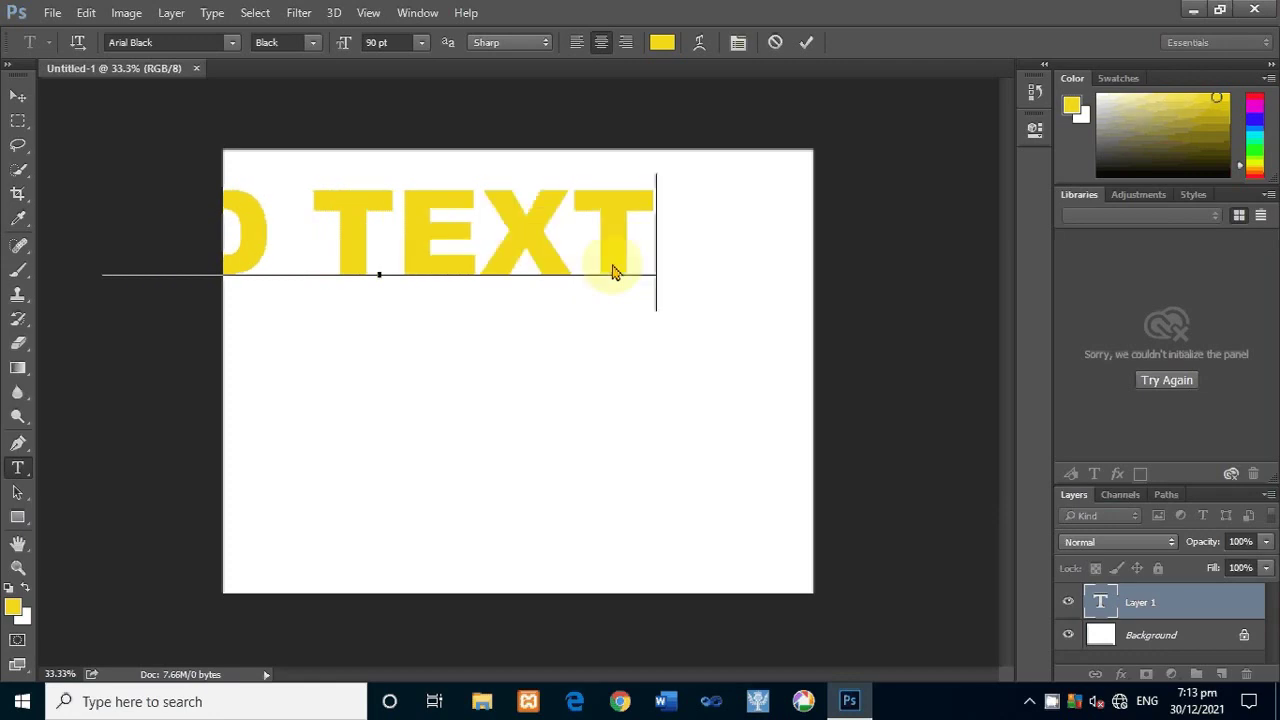
click(18, 96)
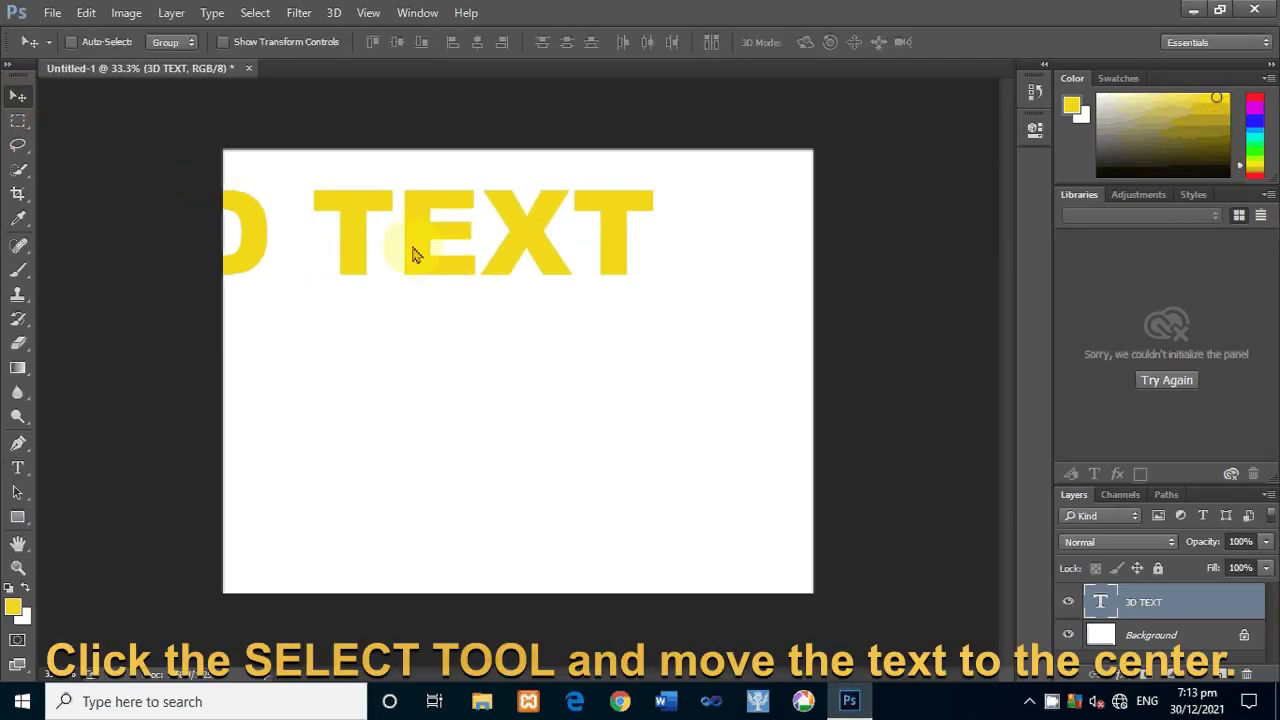
mouse_move(412, 251)
mouse_down()
mouse_move(547, 366)
mouse_move(545, 384)
mouse_up()
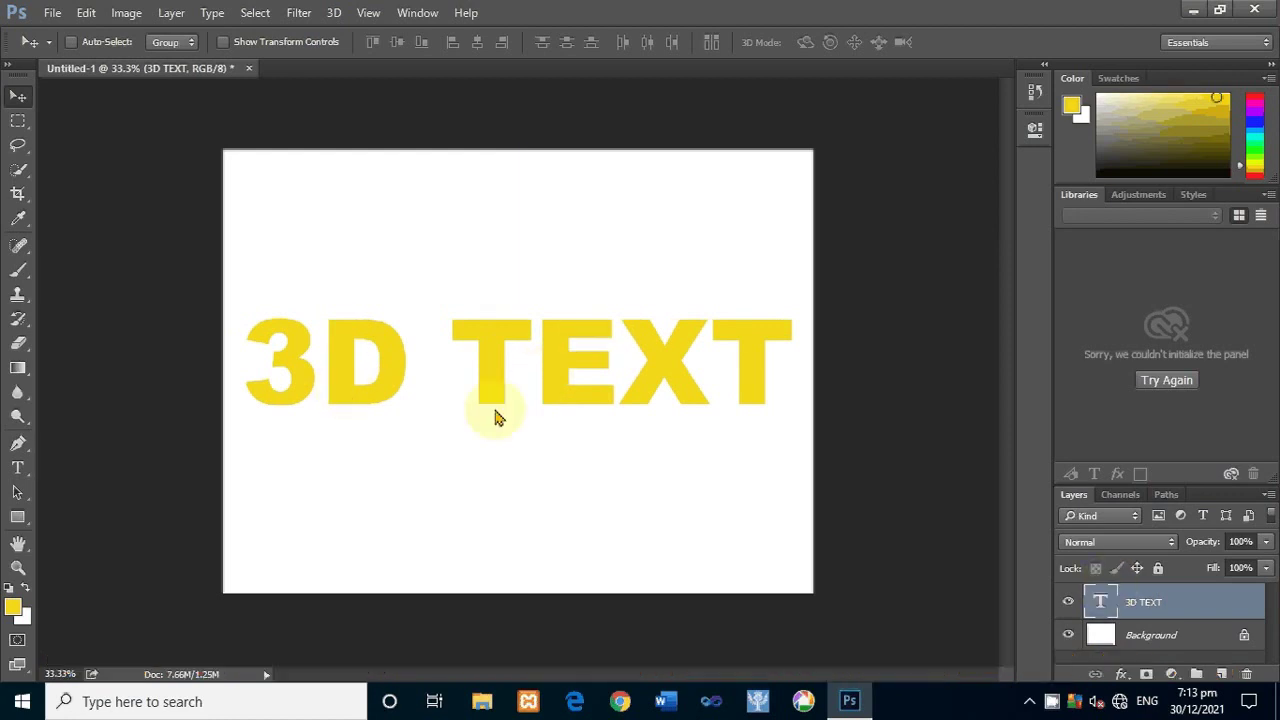
- In the 3D TEXT layer's Blending Options, enable Bevel & Emboss with a higher Depth
right_click(1143, 602)
click(928, 27)
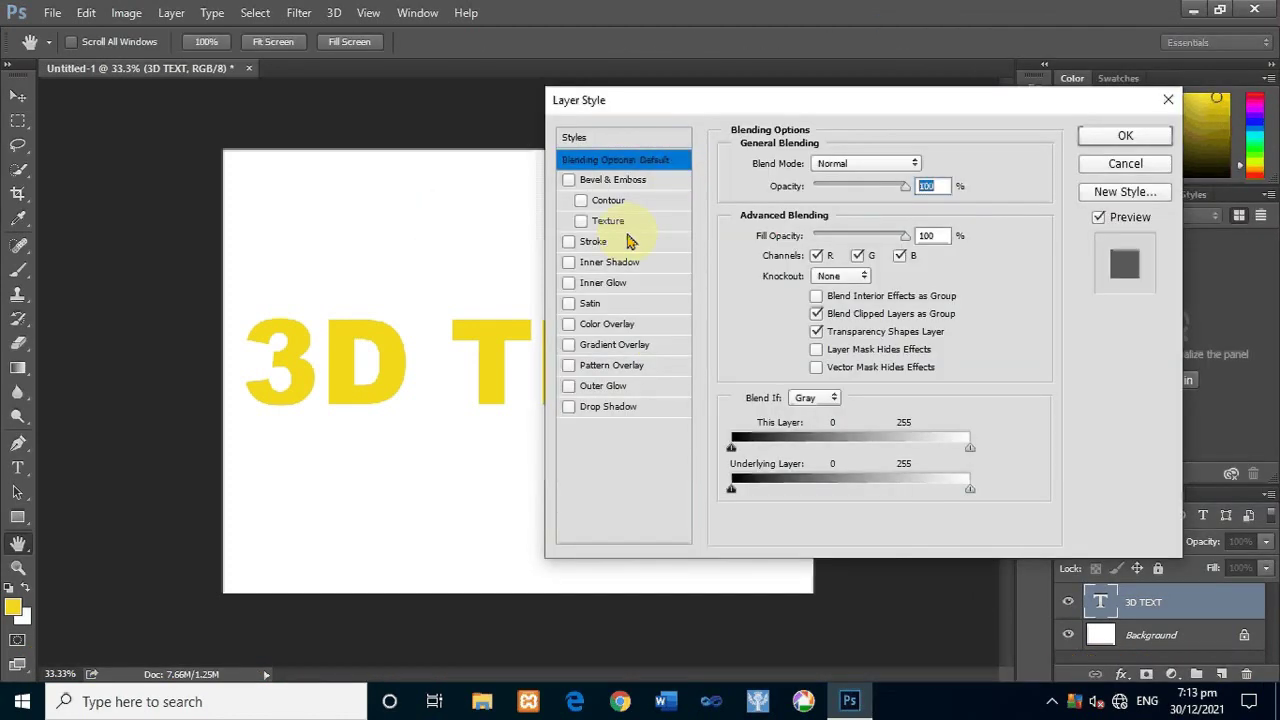
click(597, 183)
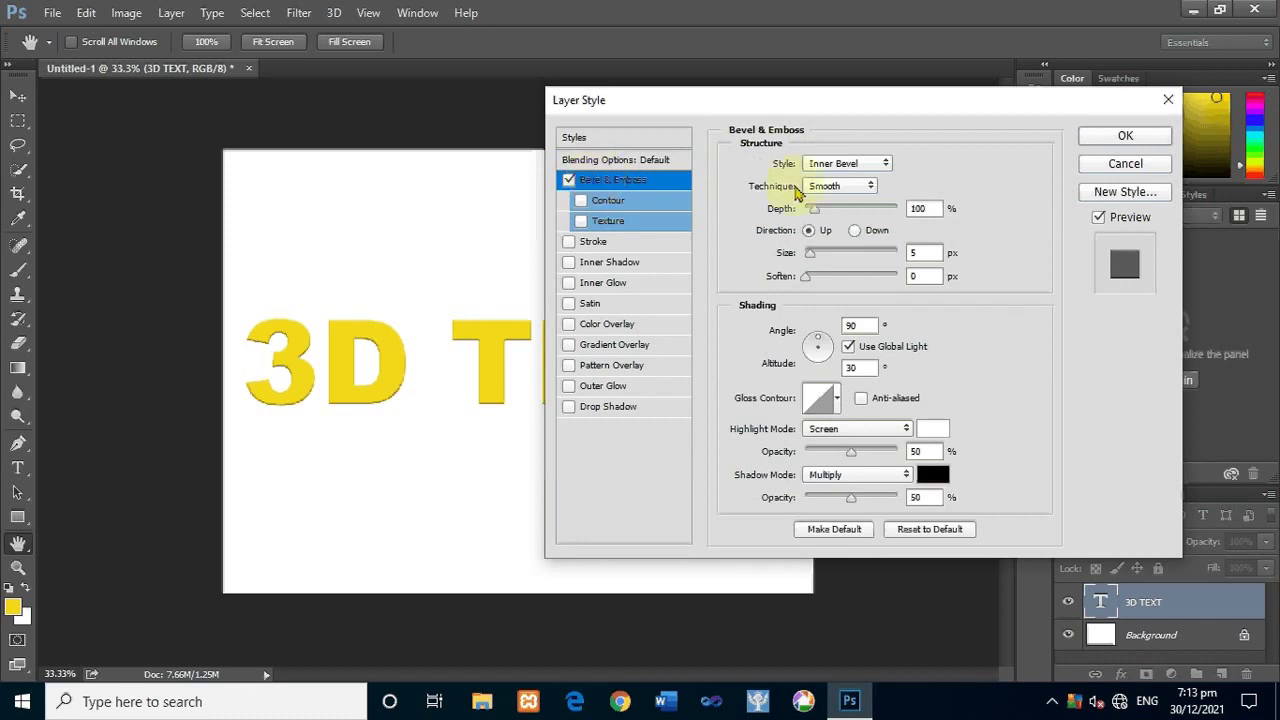
drag(813, 210, 850, 210)
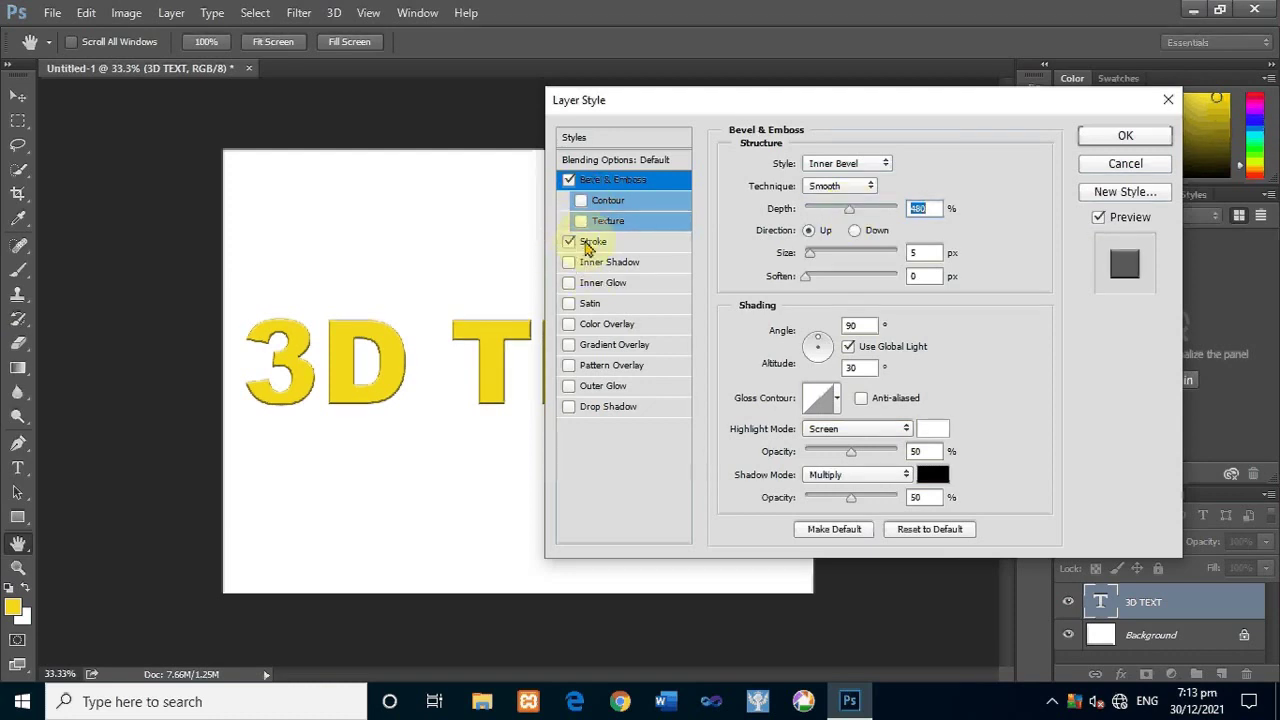
- Add a 10 px inside stroke coloured magenta (f40bd6) to the text
click(589, 243)
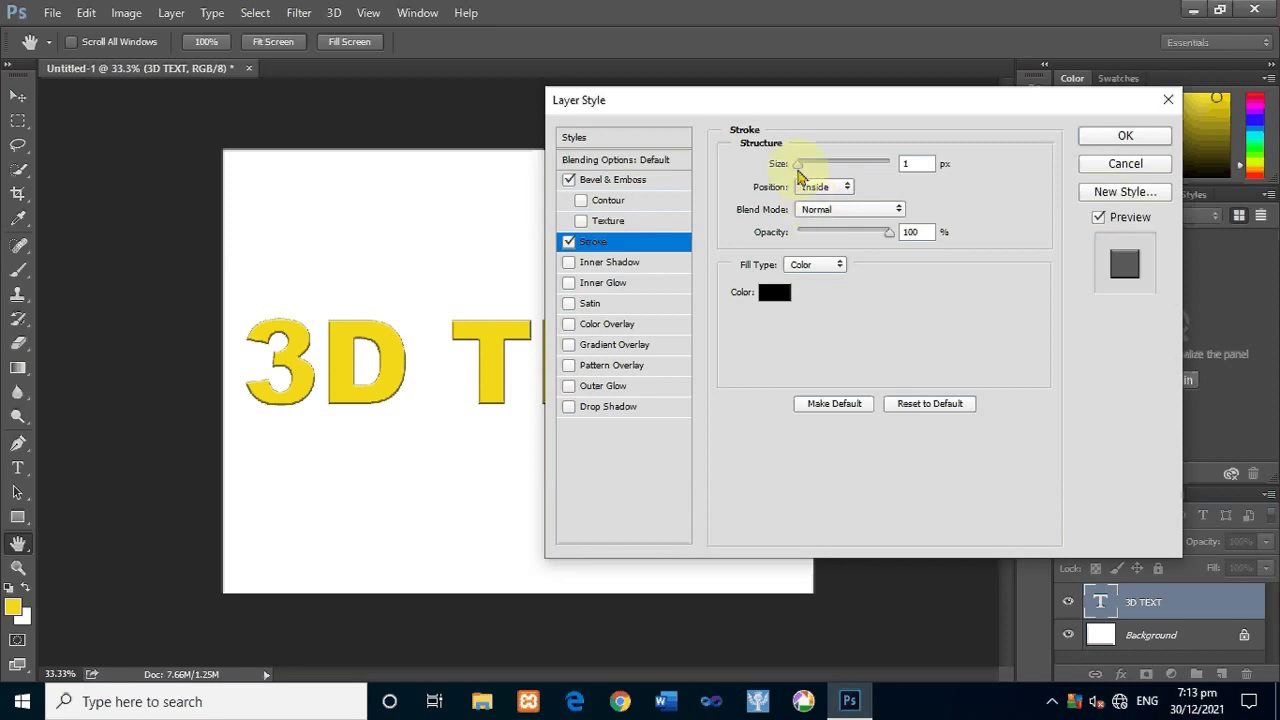
drag(798, 170, 808, 165)
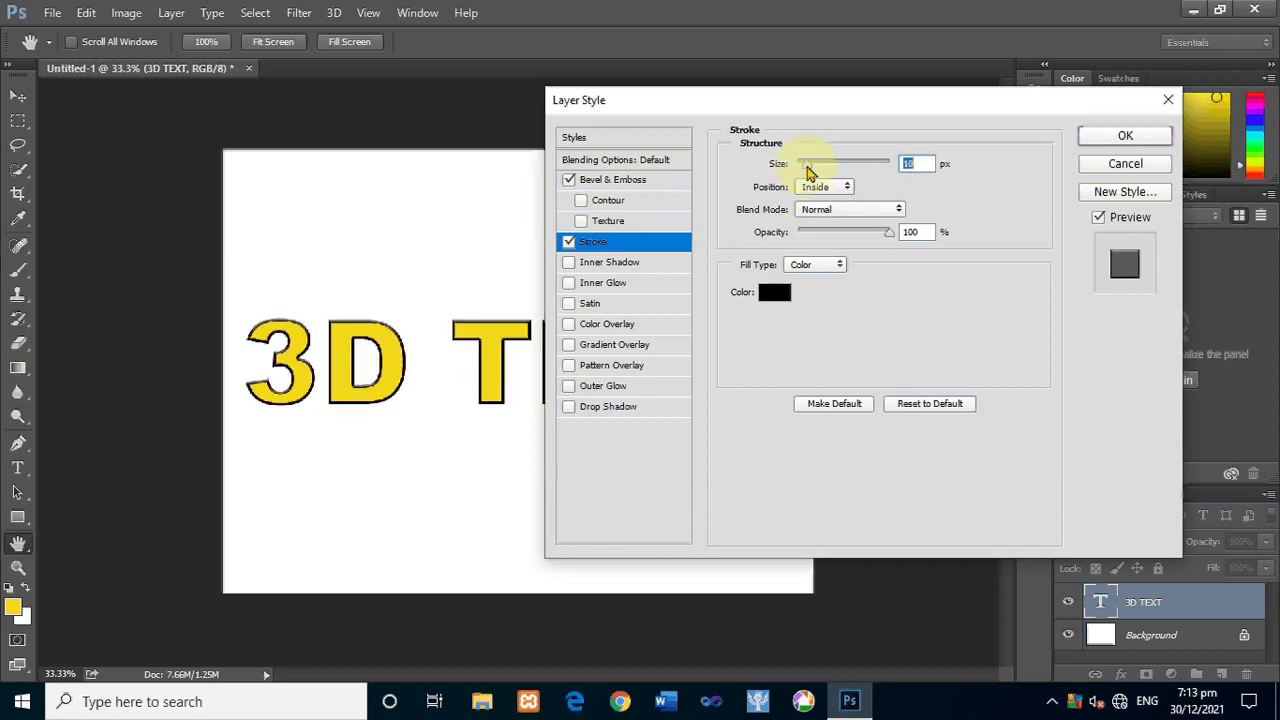
click(776, 293)
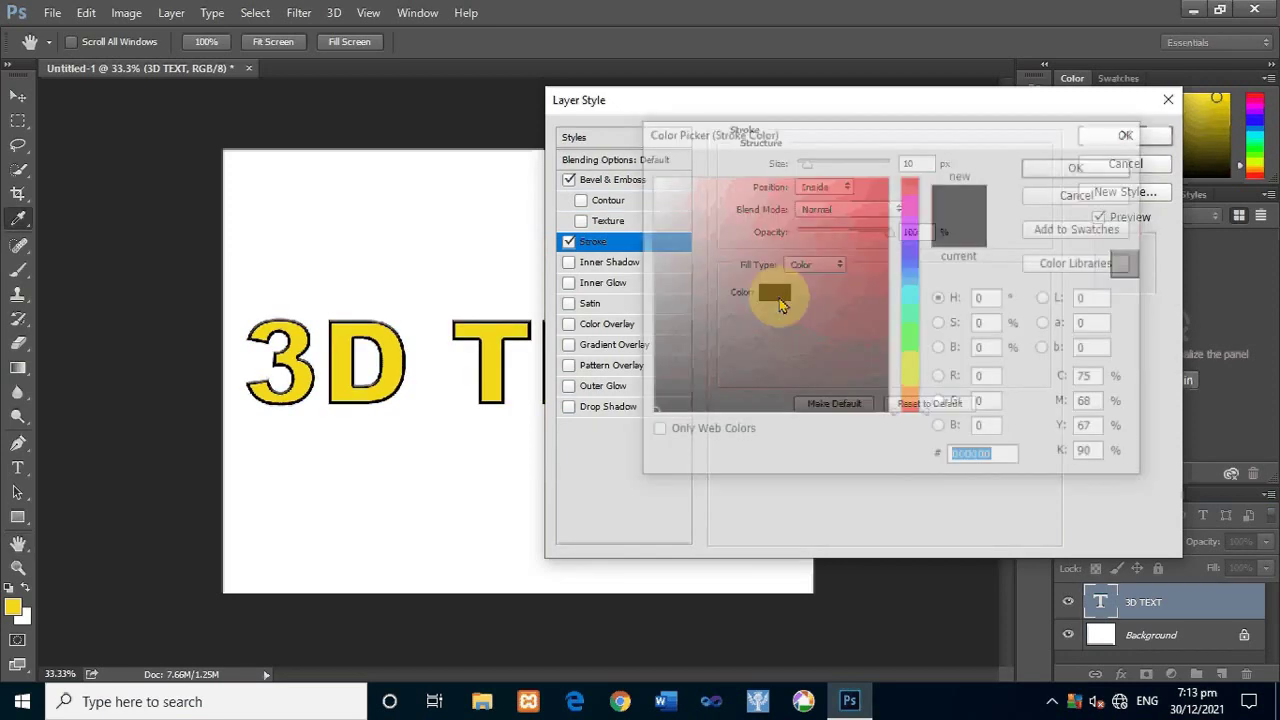
click(911, 214)
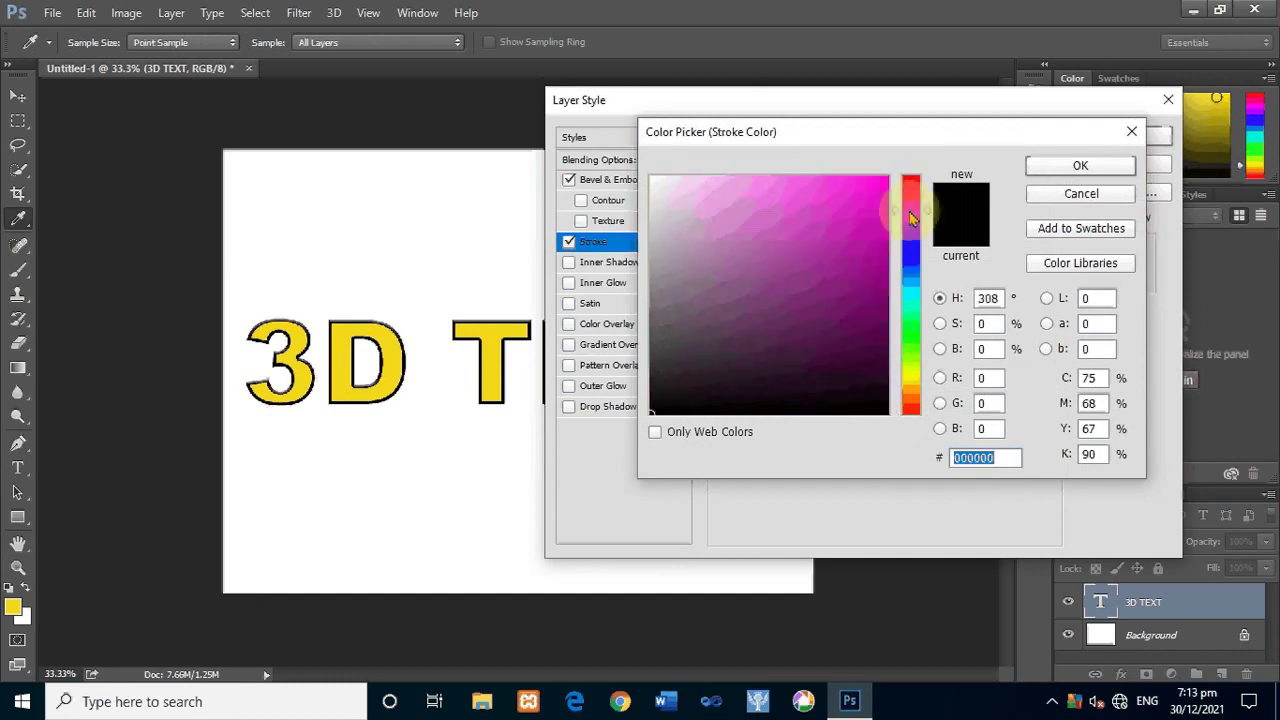
click(880, 193)
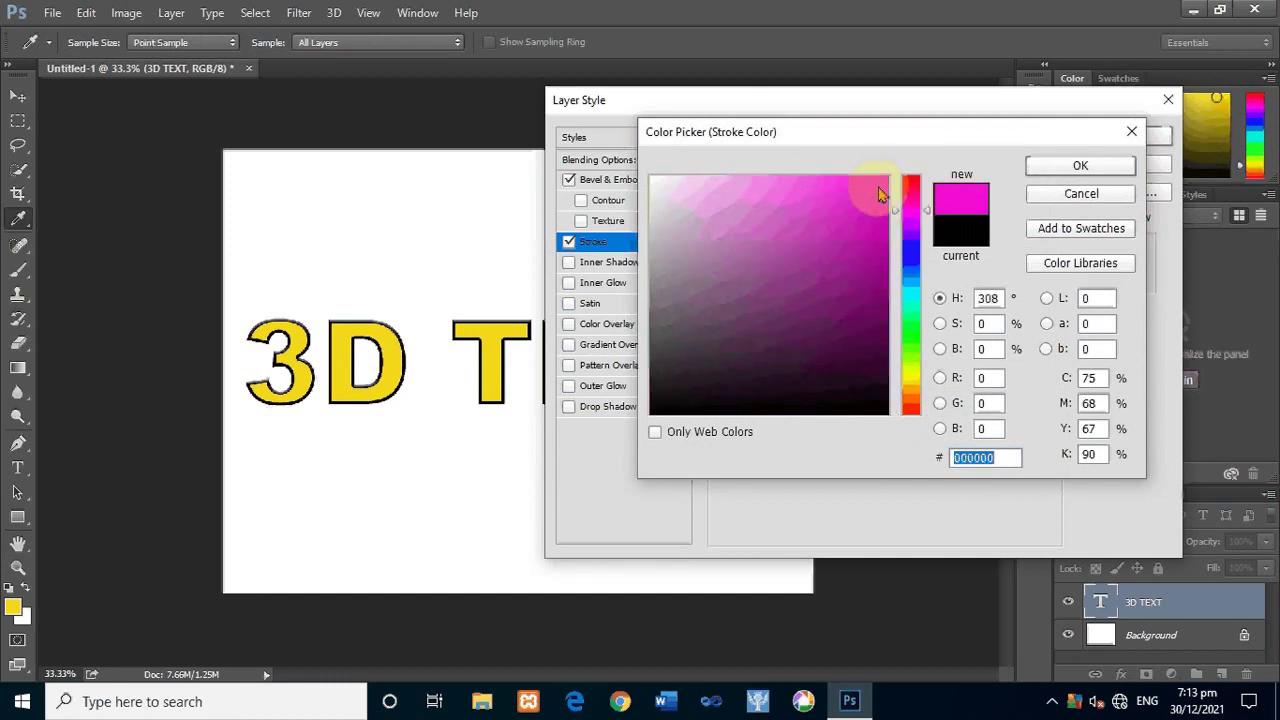
click(1065, 168)
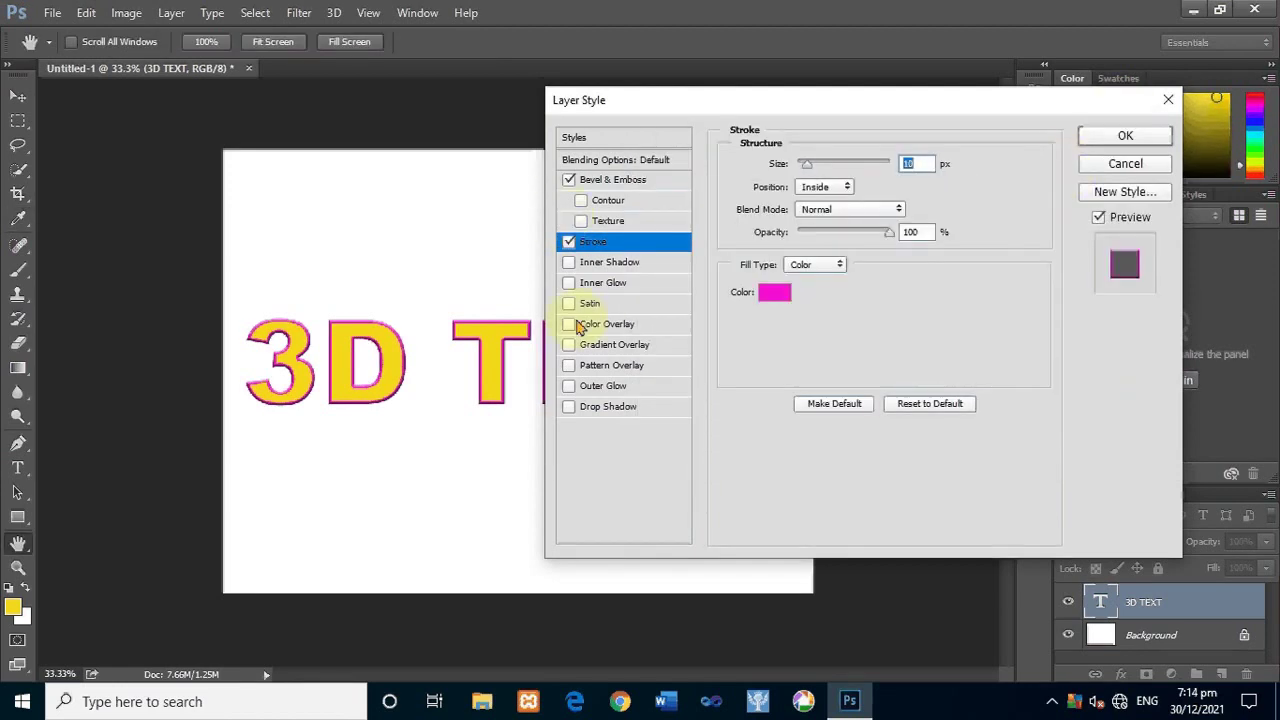
- Enable a black drop shadow at 100% opacity, 34 px distance and 24% spread
click(600, 406)
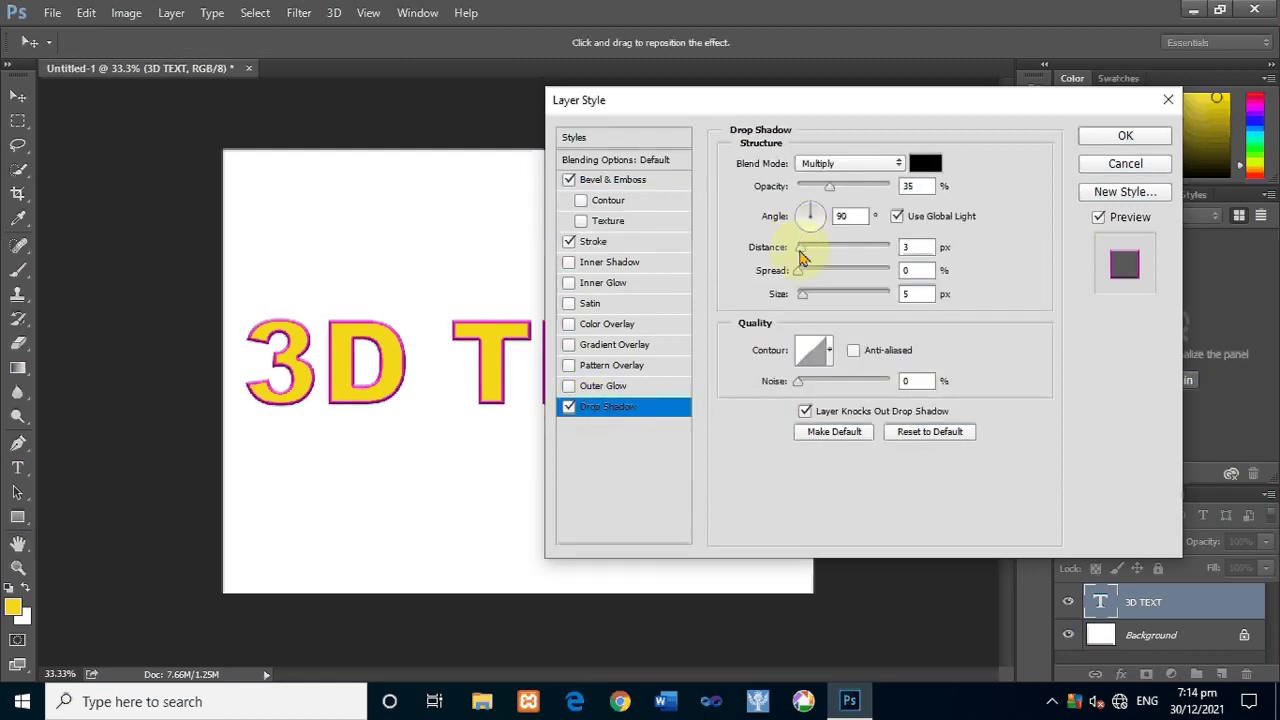
drag(801, 250, 830, 257)
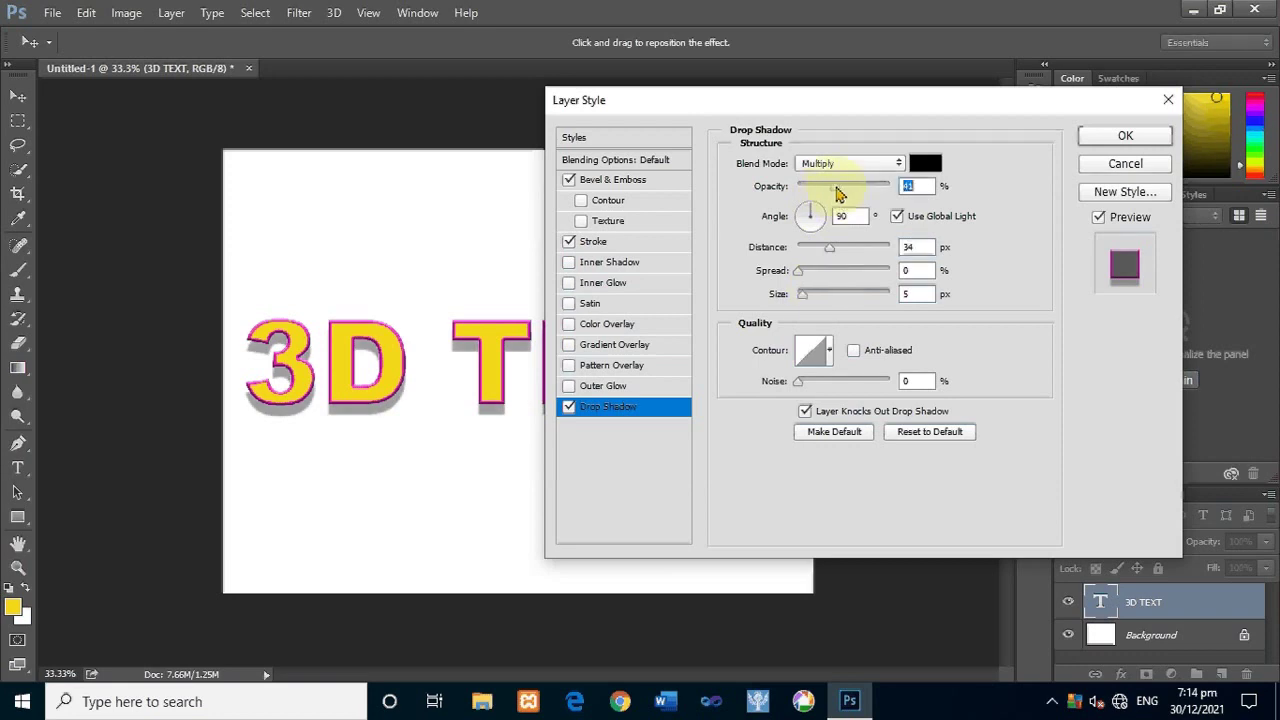
drag(829, 187, 900, 197)
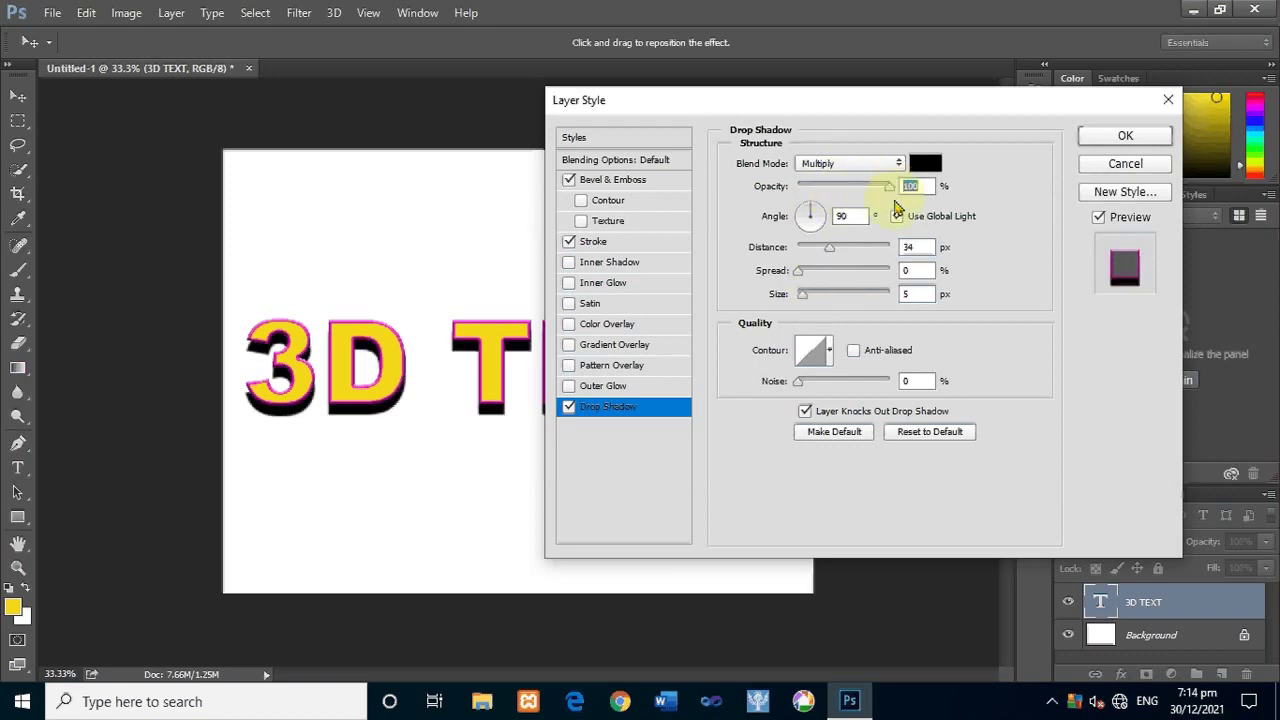
drag(833, 104, 966, 107)
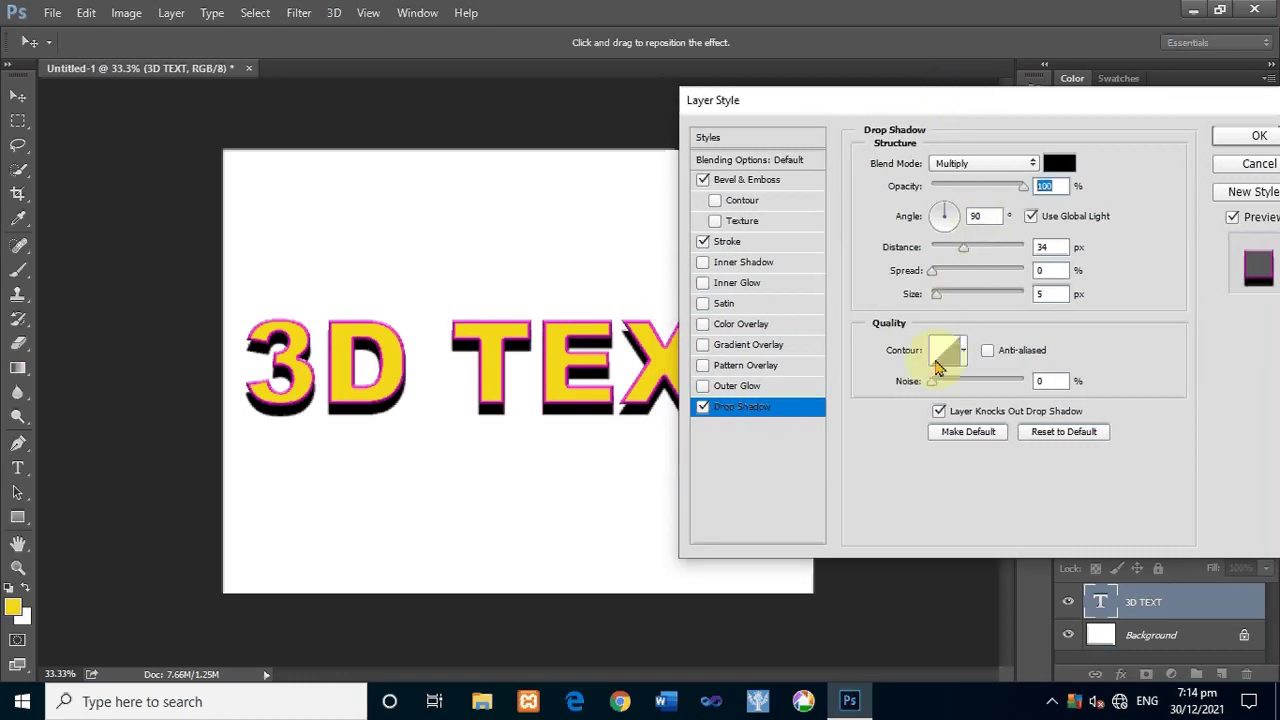
mouse_move(932, 279)
mouse_down()
mouse_move(955, 278)
mouse_move(942, 298)
mouse_up()
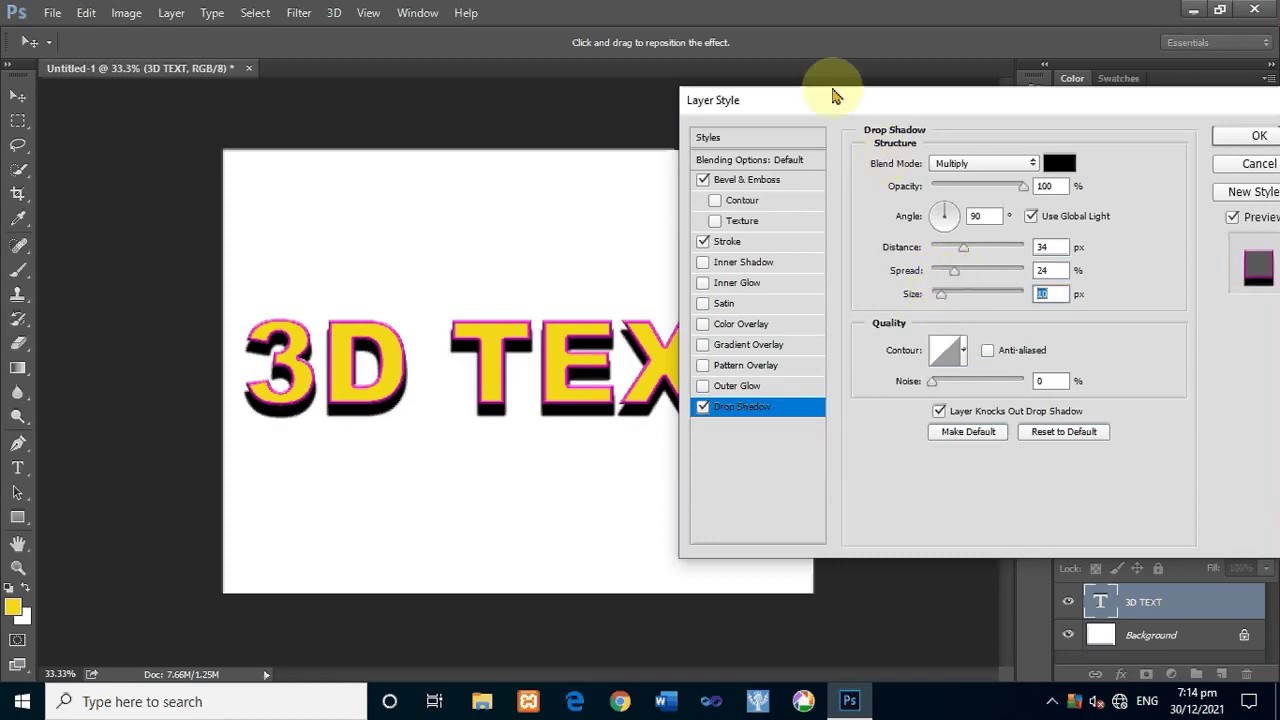
mouse_move(832, 102)
mouse_down()
mouse_move(997, 107)
mouse_move(980, 107)
mouse_up()
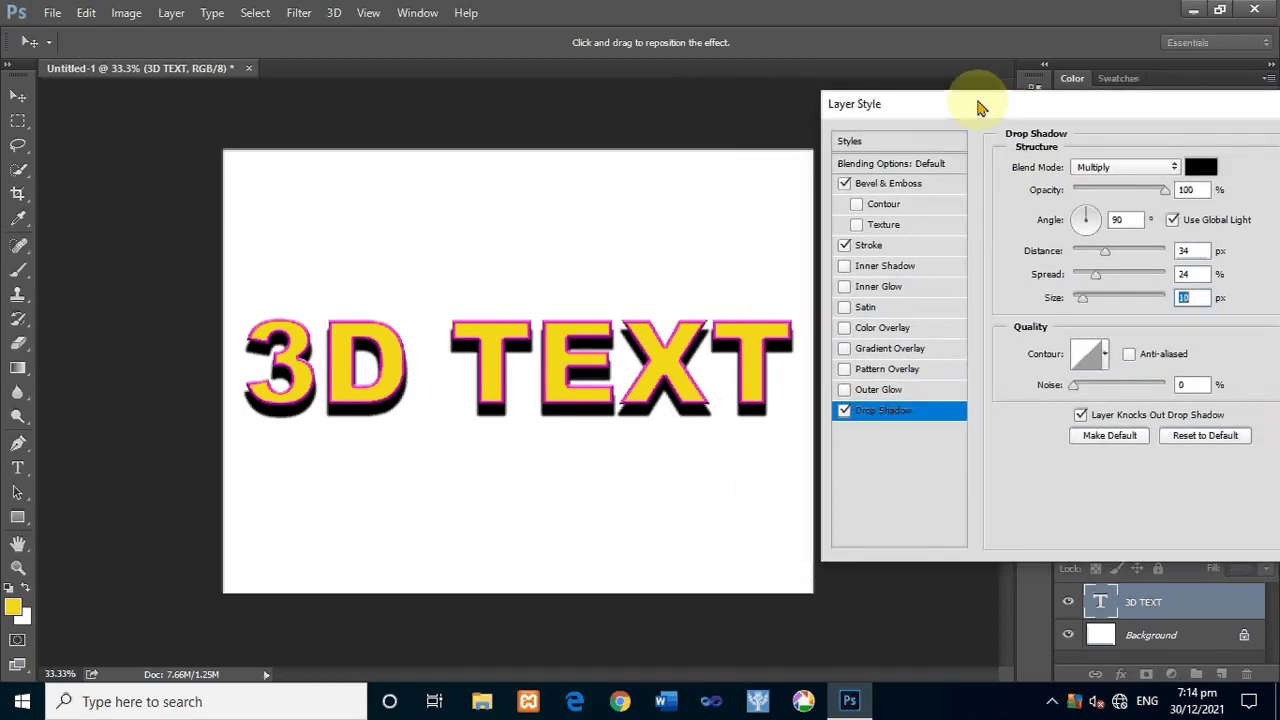
- Set the drop shadow colour to vivid red (f11323) in the Color Picker
click(1201, 167)
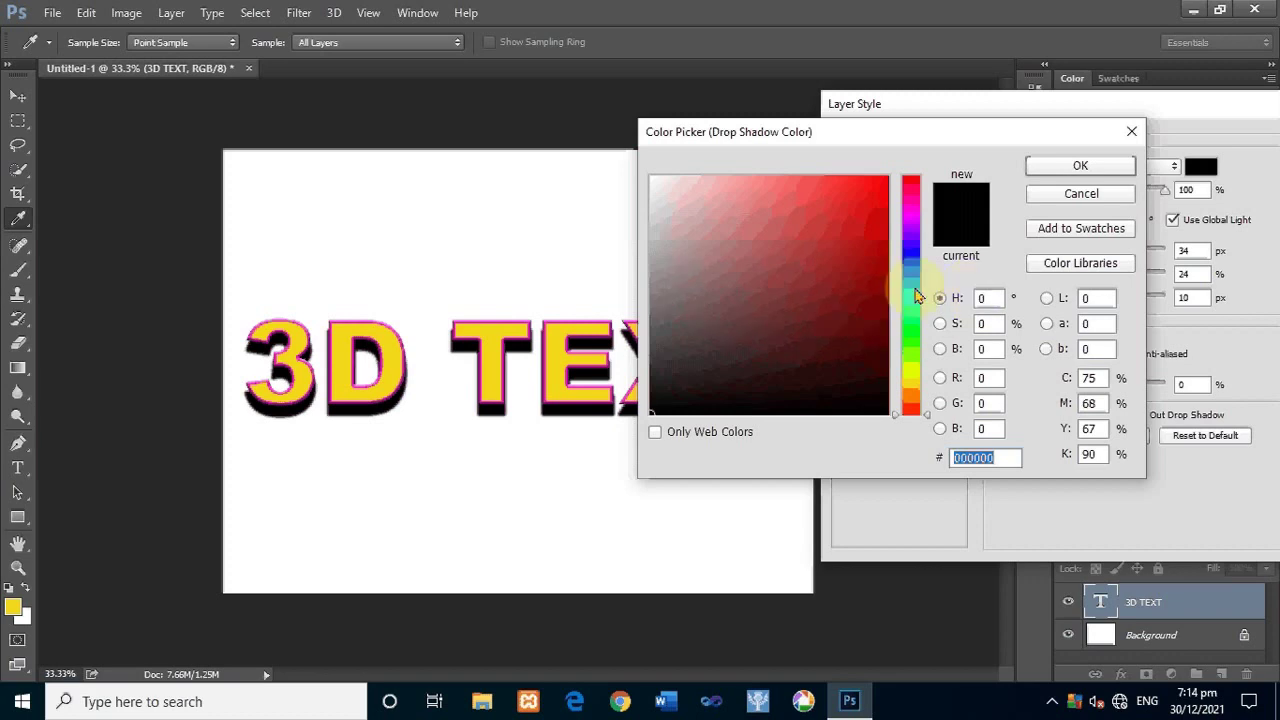
click(913, 288)
click(880, 184)
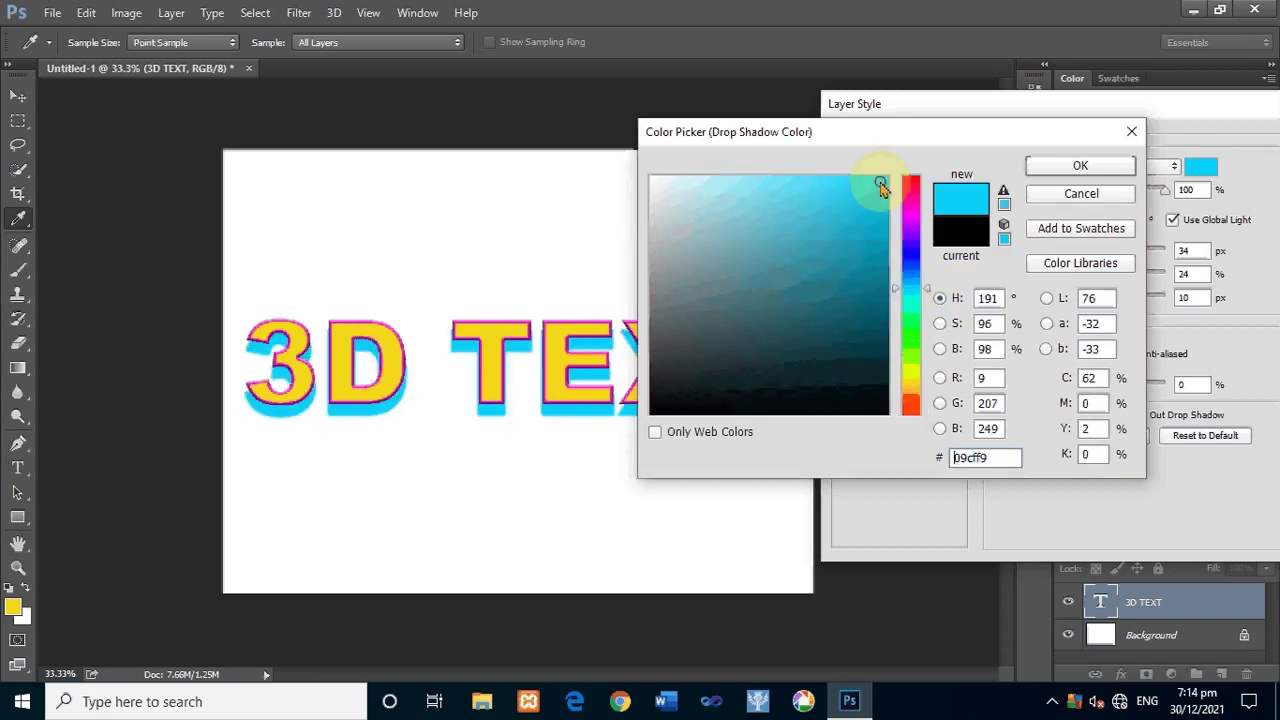
drag(880, 218, 858, 293)
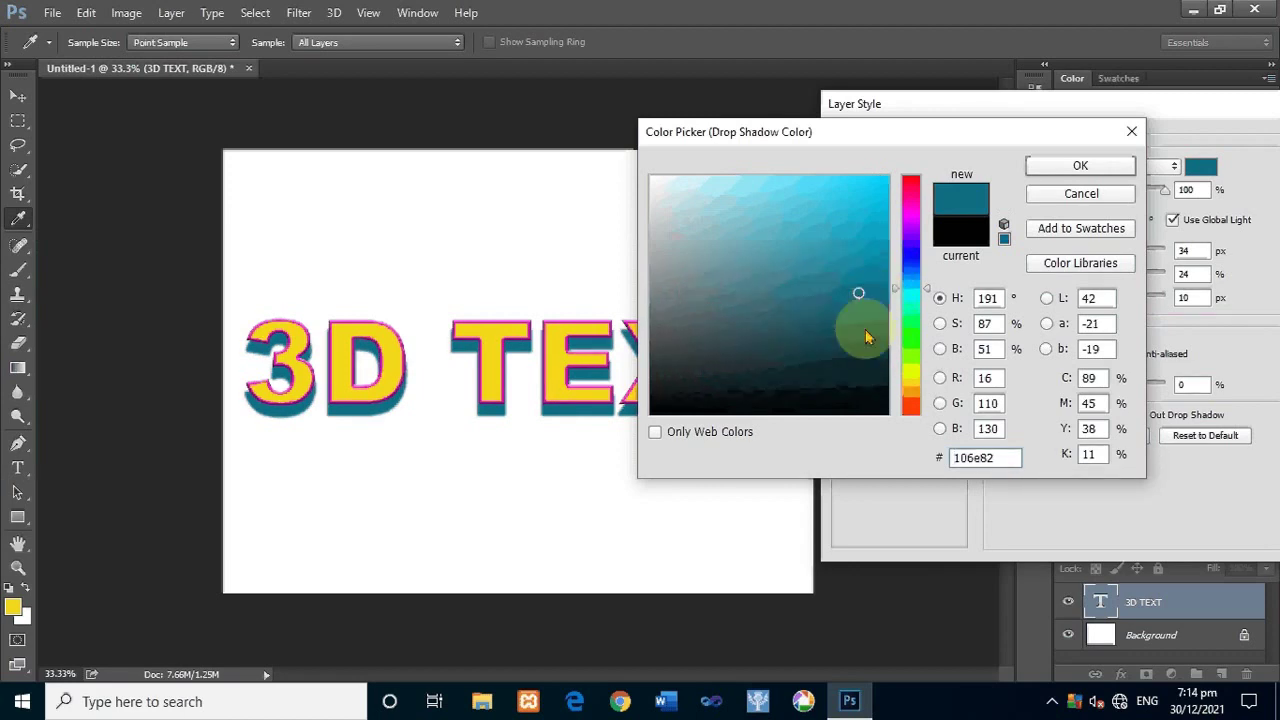
click(912, 293)
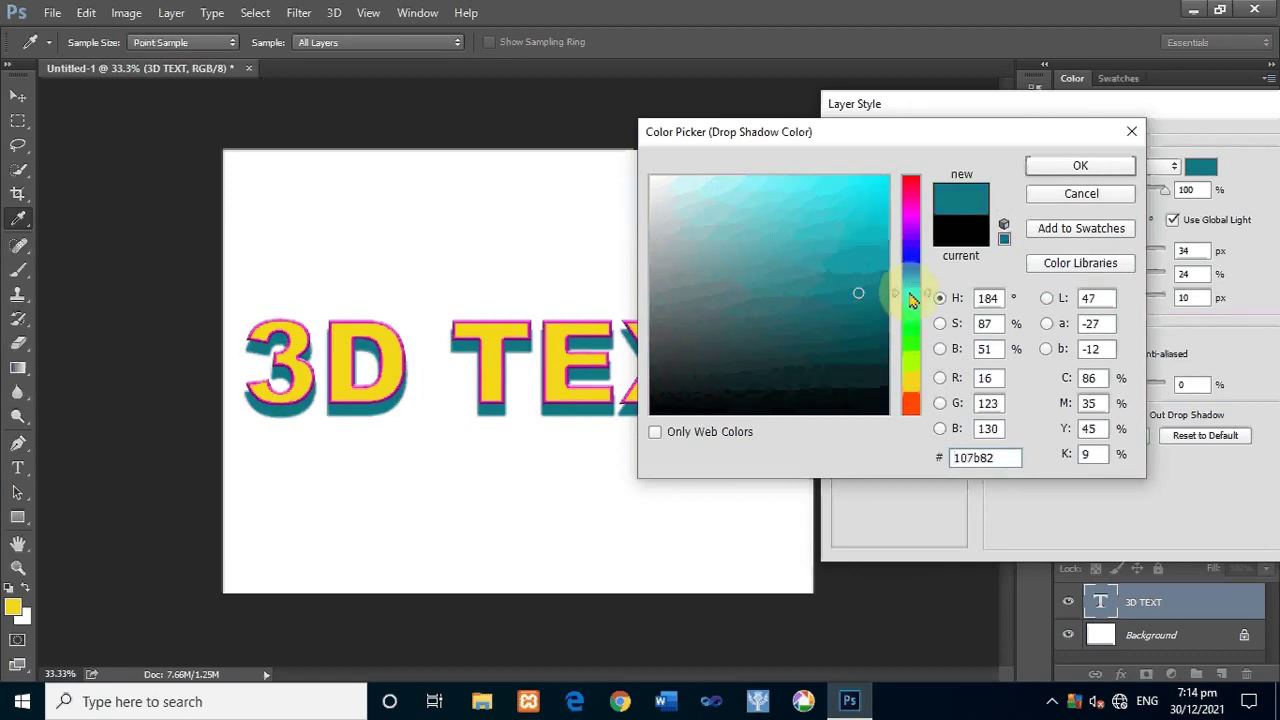
drag(912, 305, 918, 295)
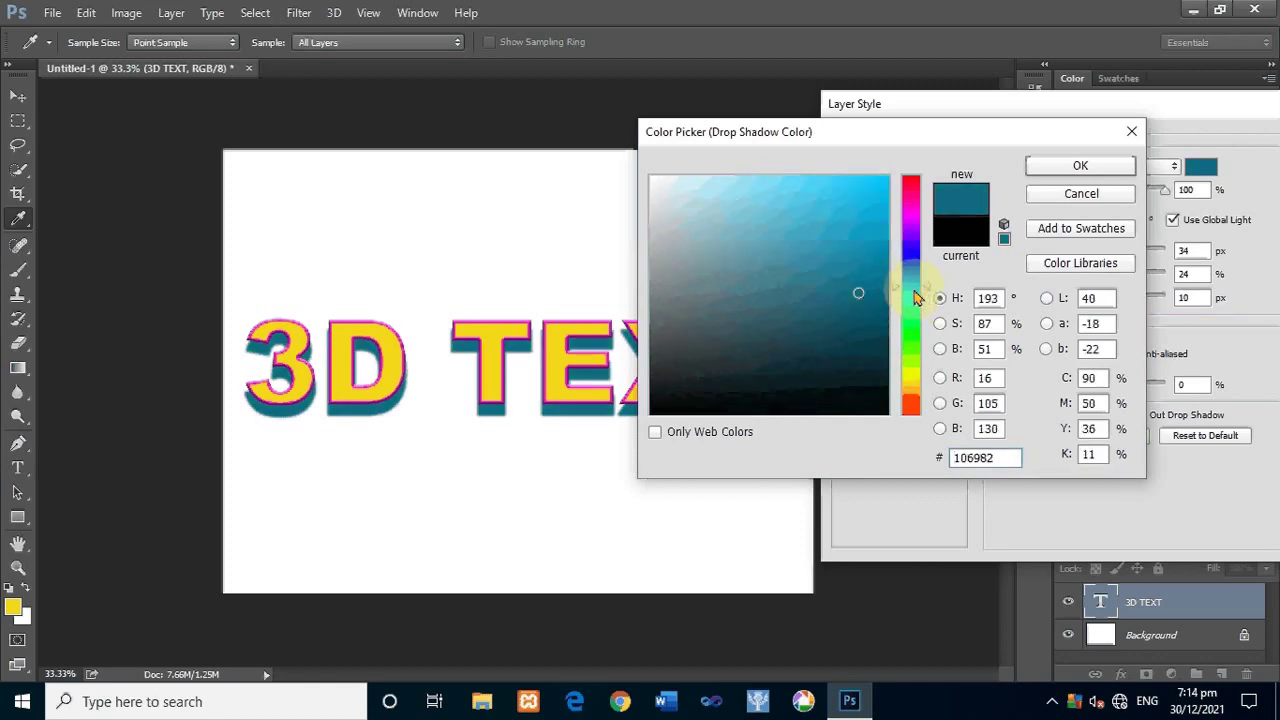
click(914, 290)
click(877, 195)
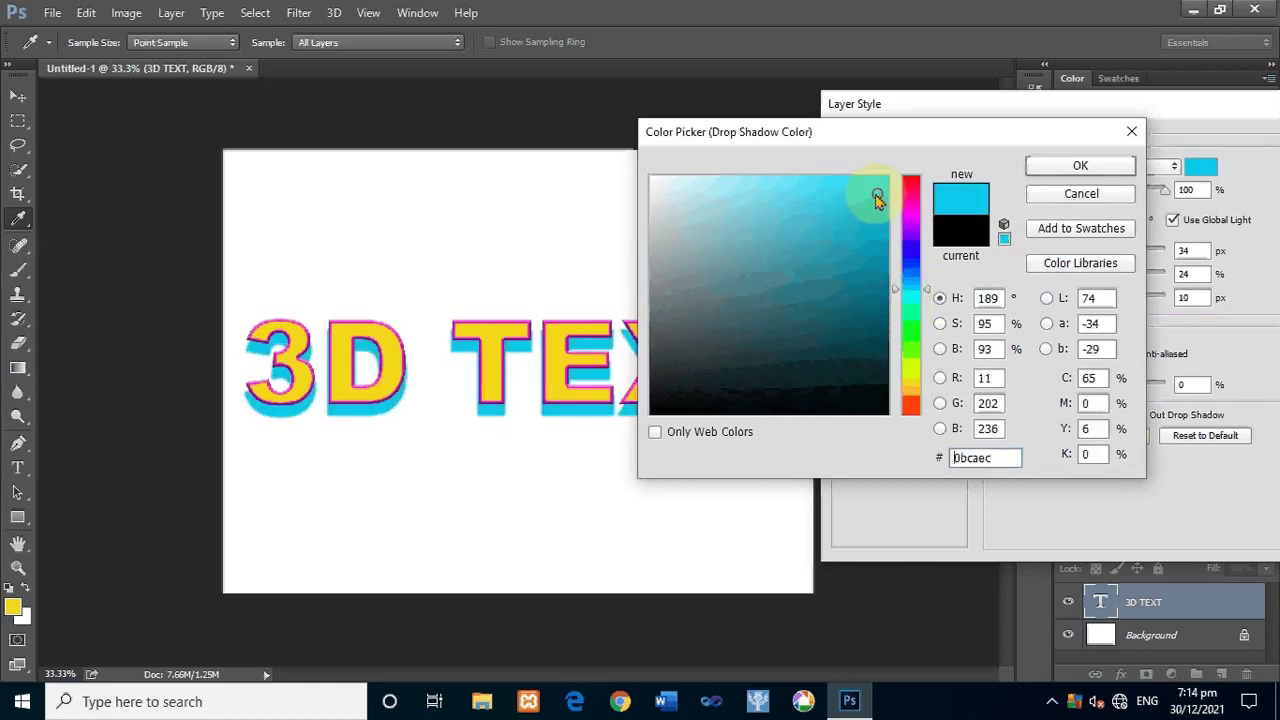
click(850, 201)
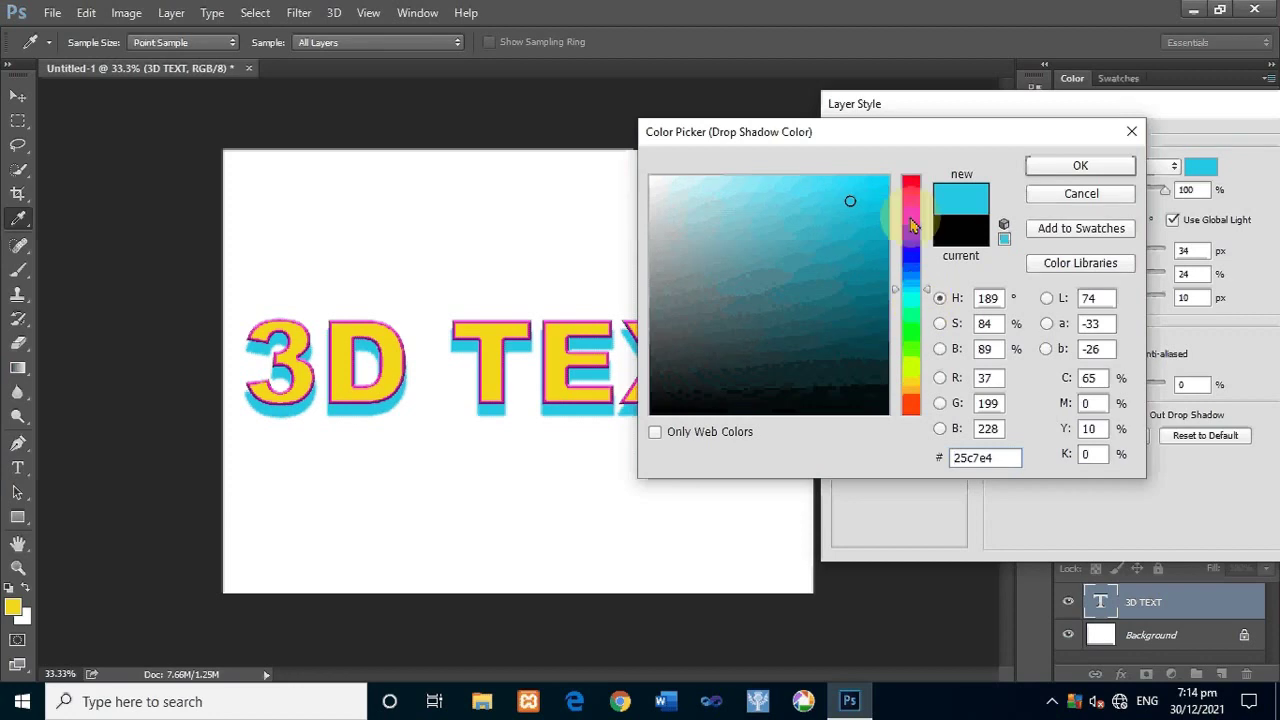
click(916, 186)
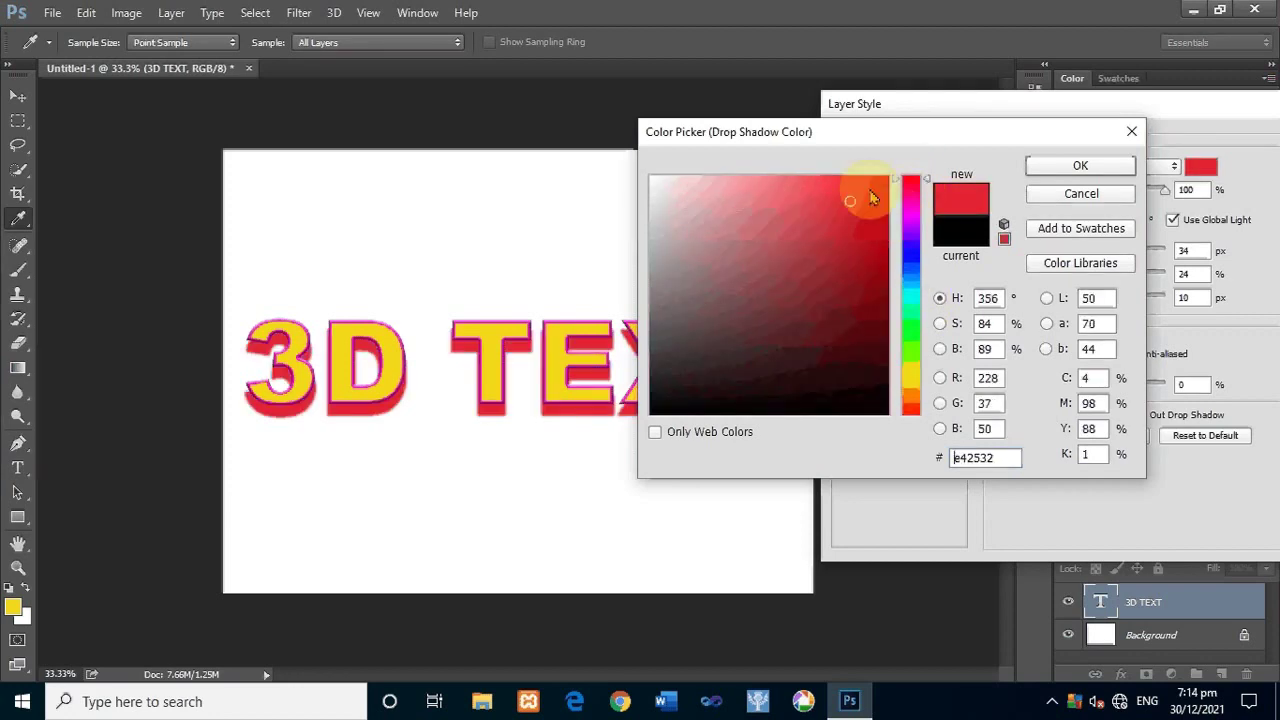
click(870, 190)
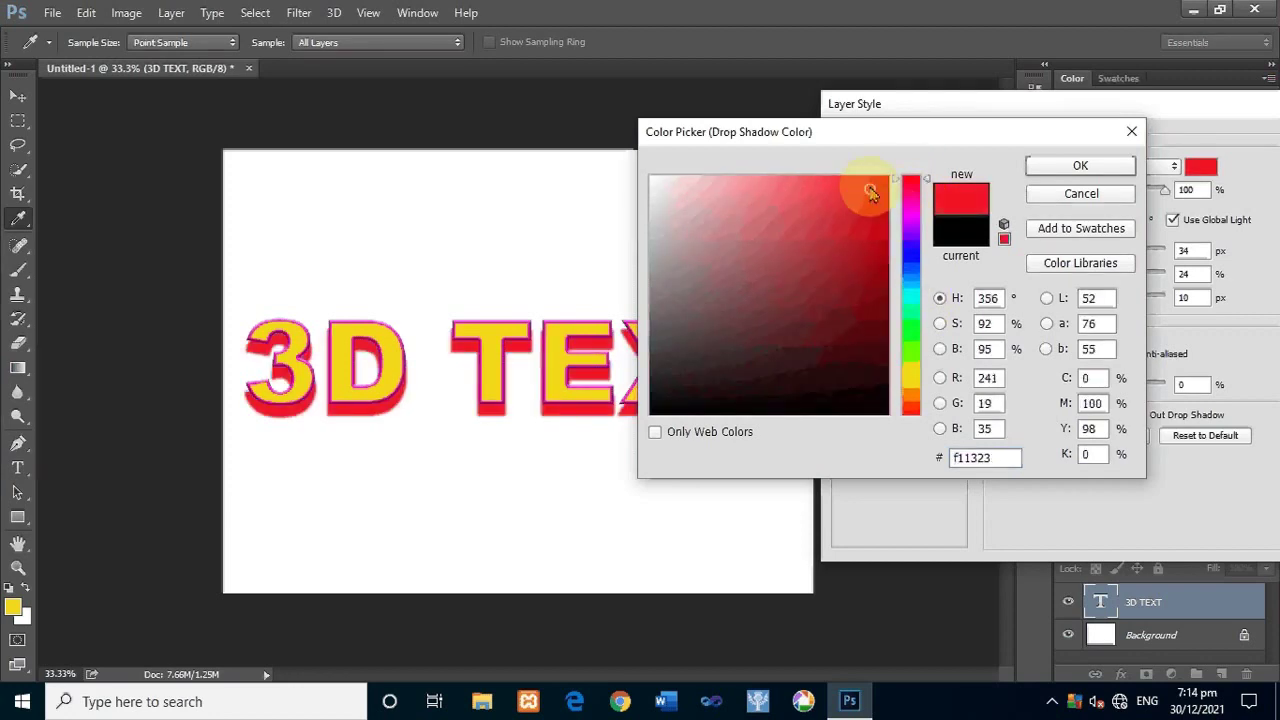
click(1024, 166)
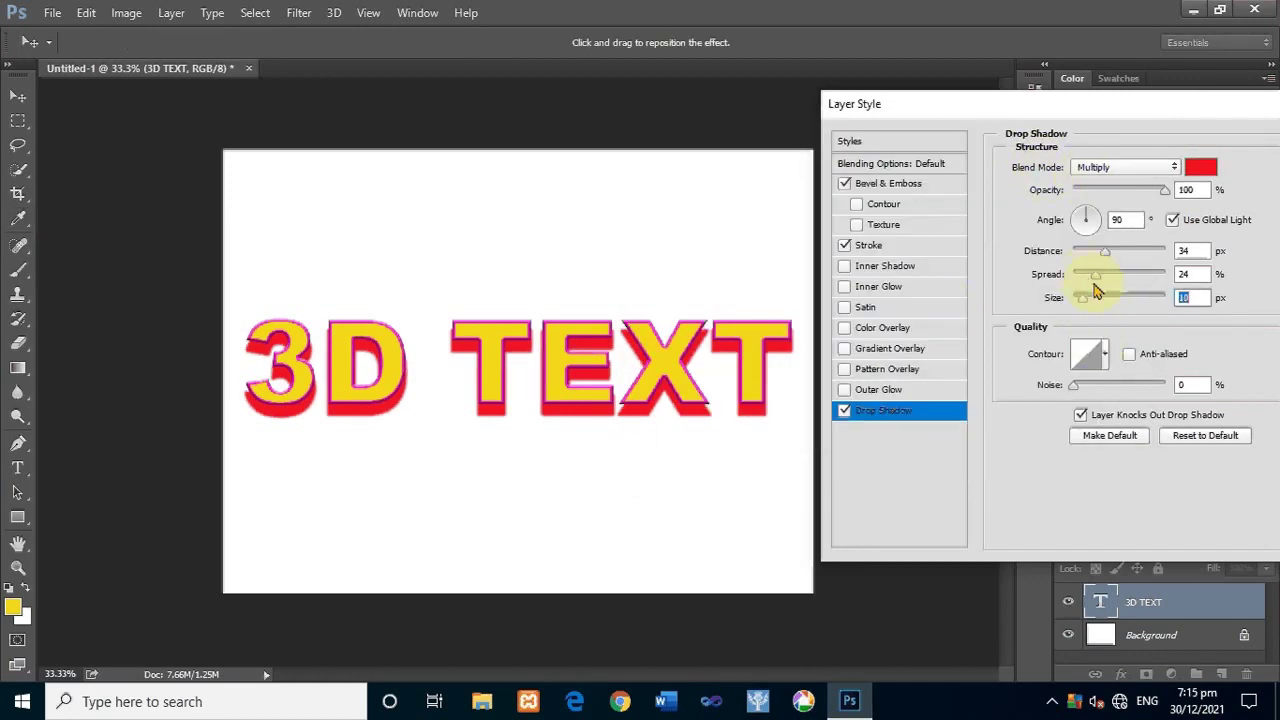
- Give the shadow 0 px size, 28 px distance, 15% spread and a new angle, then apply
mouse_move(1085, 302)
mouse_down()
mouse_move(1072, 304)
mouse_move(1101, 260)
mouse_up()
drag(1088, 216, 1098, 224)
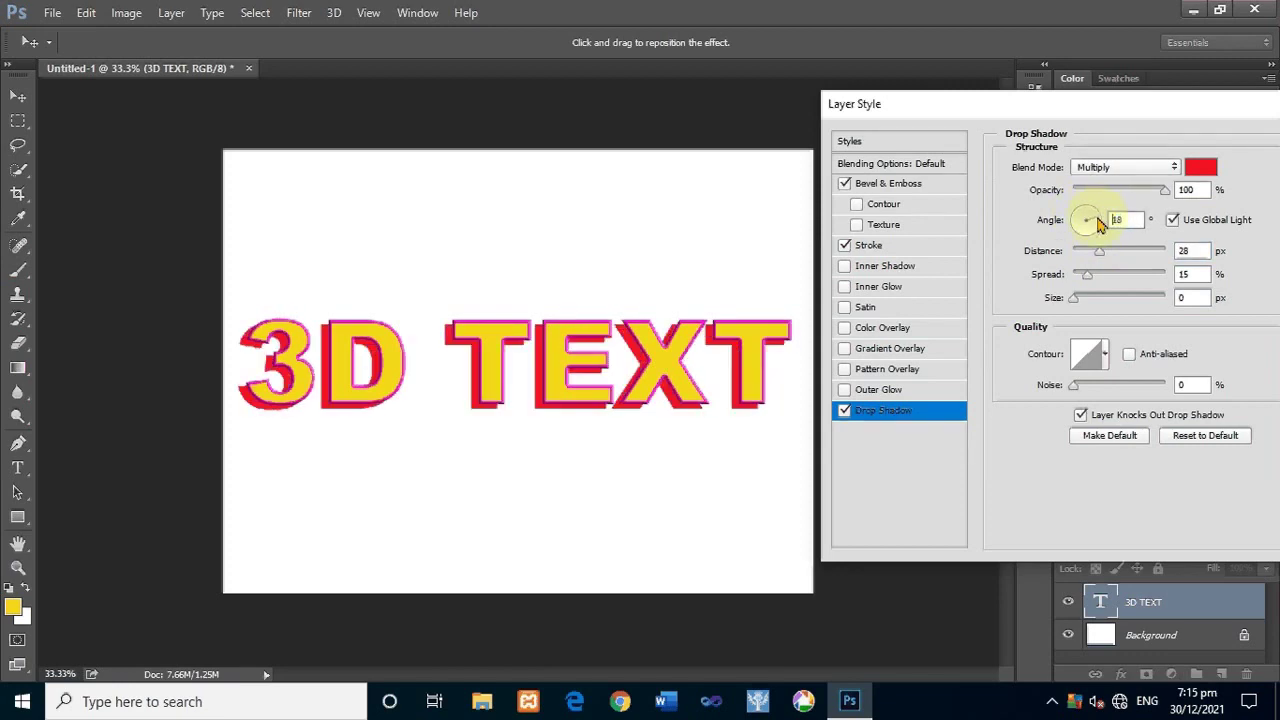
drag(1098, 224, 1103, 222)
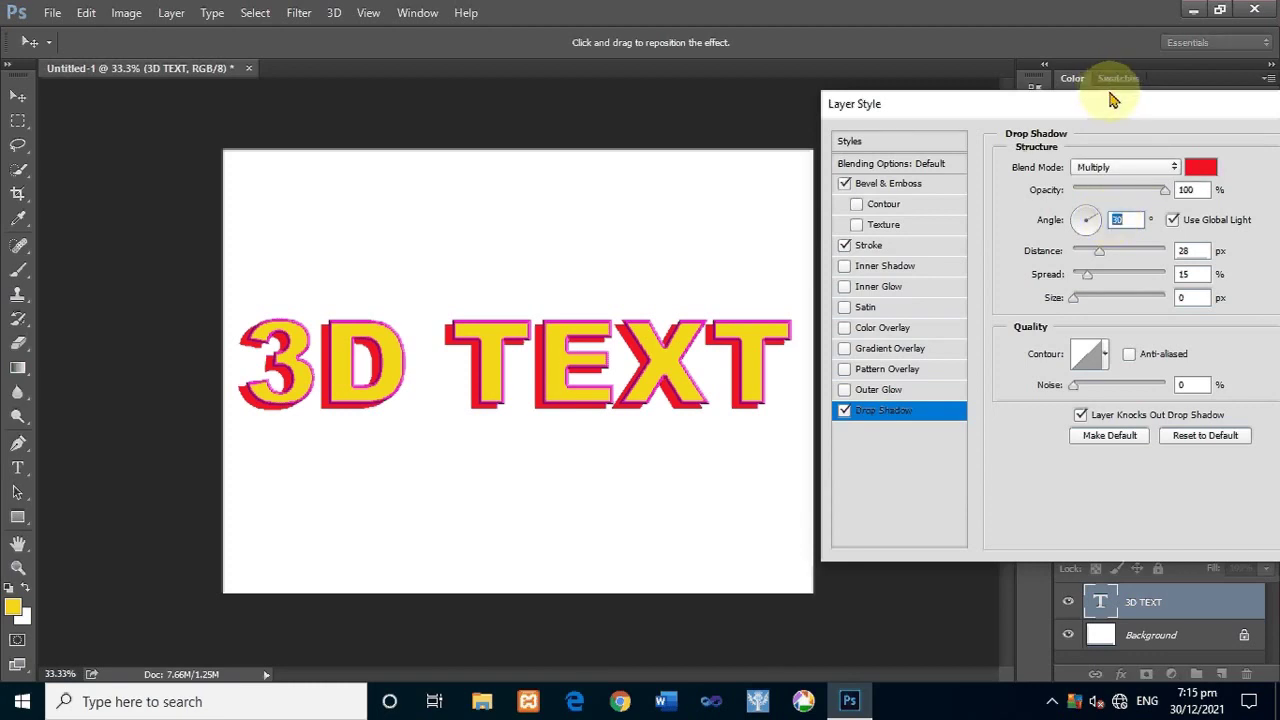
drag(1112, 100, 903, 108)
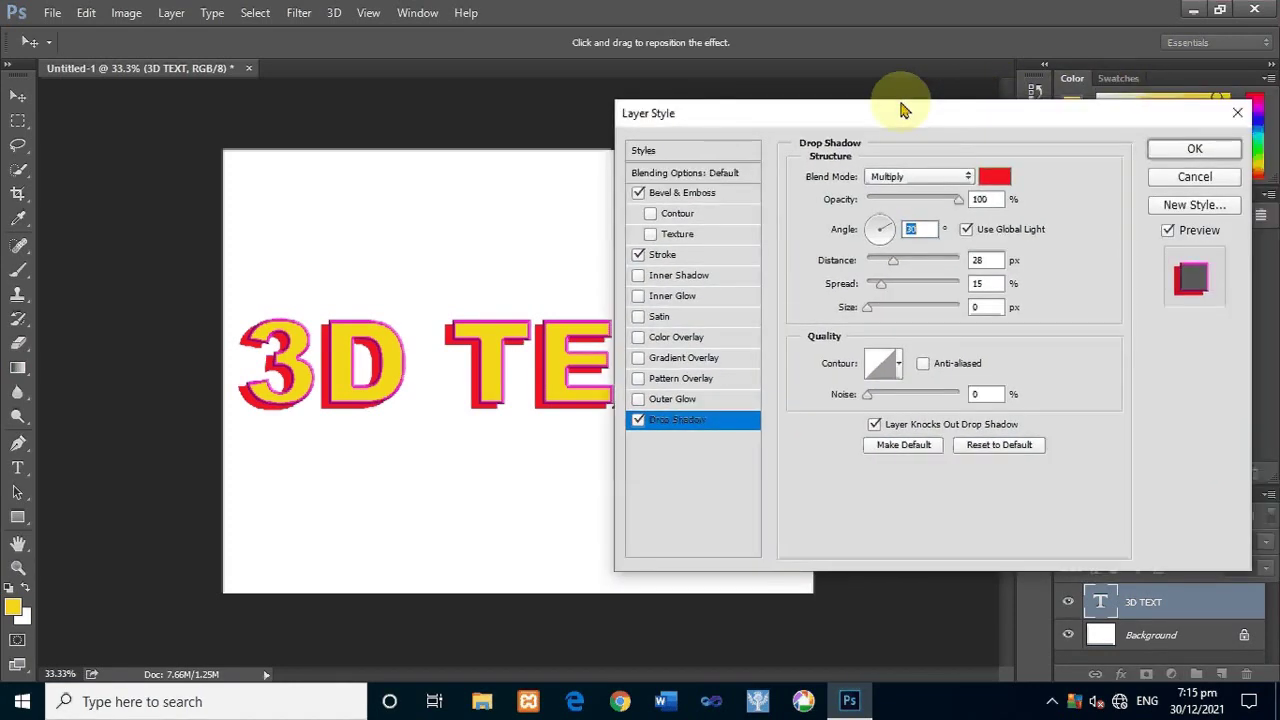
click(1194, 148)
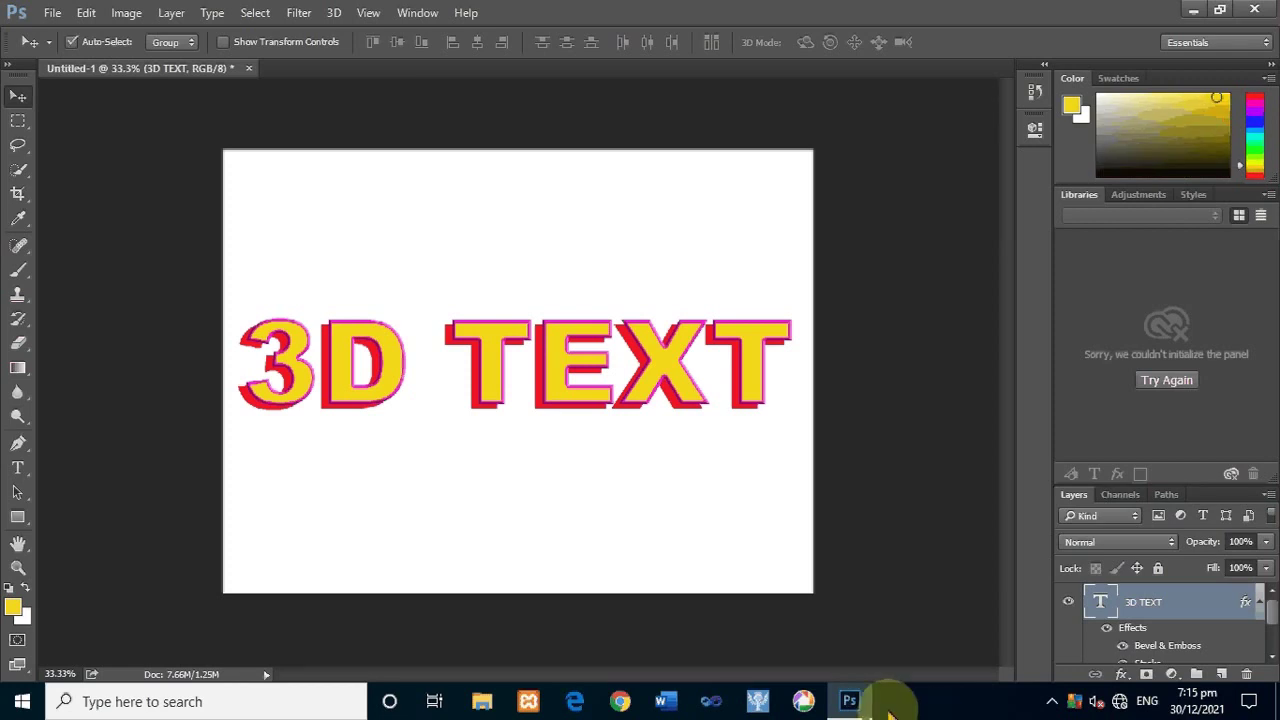
- Zoom the canvas to 50% with Ctrl++ to inspect the finished 3D TEXT
key(ctrl+plus)
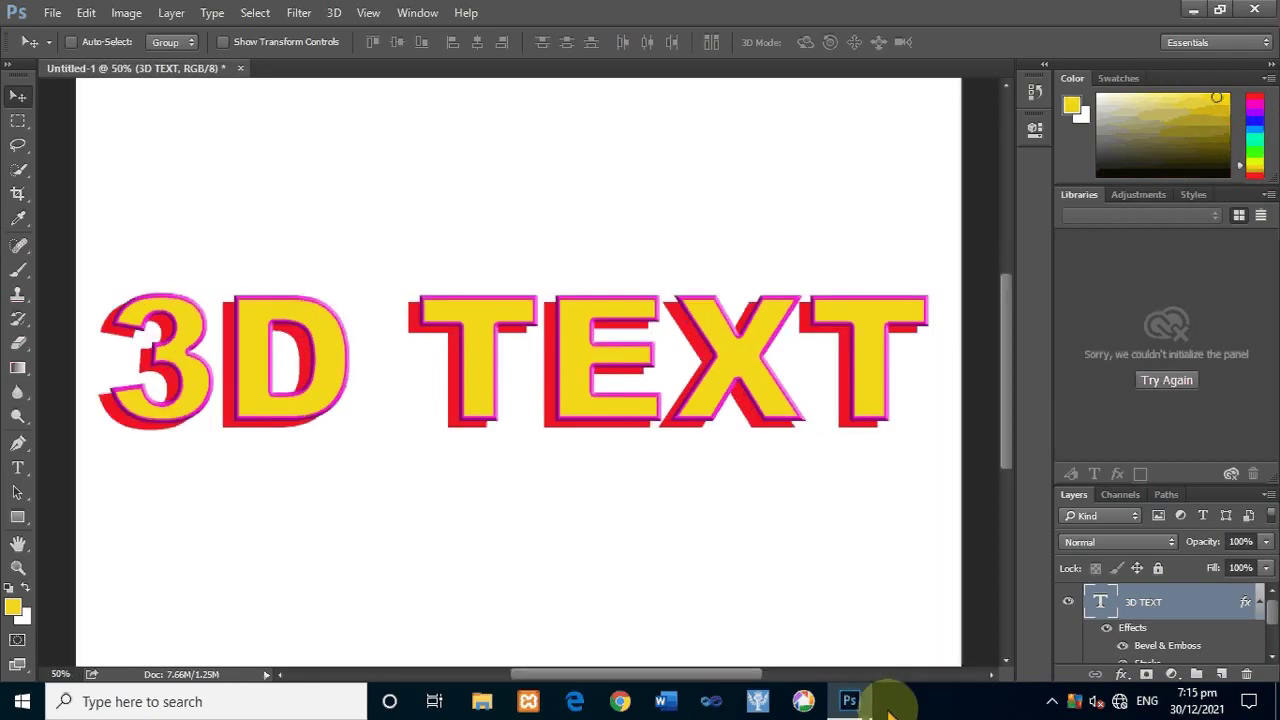